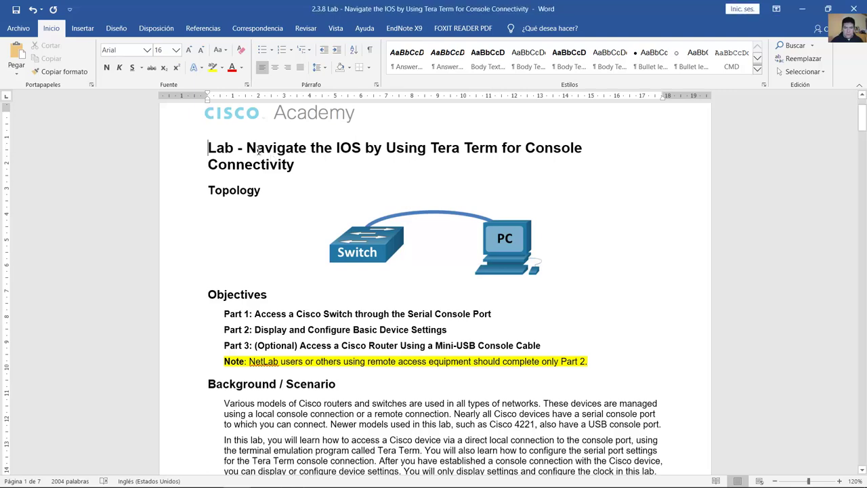
- Highlight the lab title and the Topology heading in the Word handout
{"action": "left_click_drag", "start_coordinate": [250, 149], "coordinate": [304, 172]}
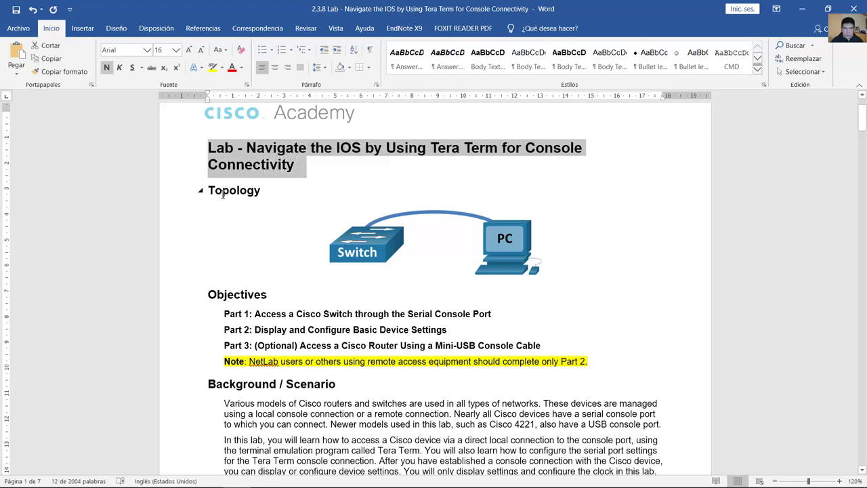
{"action": "double_click", "coordinate": [263, 197]}
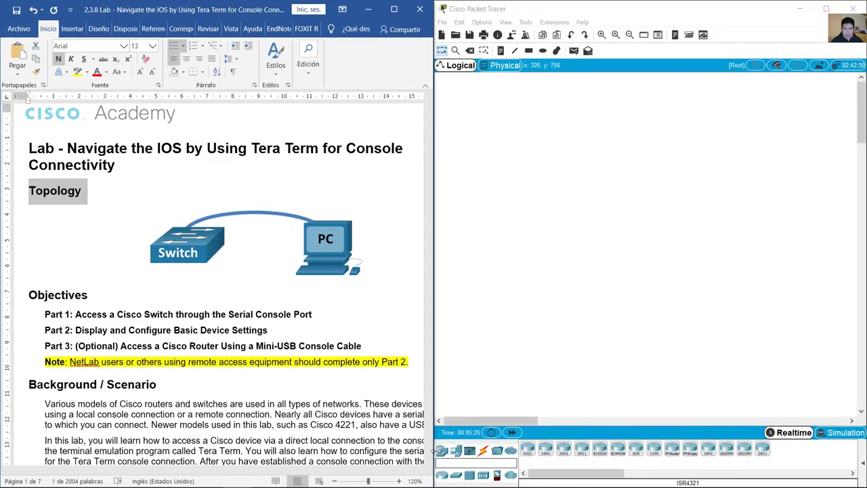
- Place a 2960-24TT switch on the workspace and rename it Switch
{"action": "left_click", "coordinate": [456, 477]}
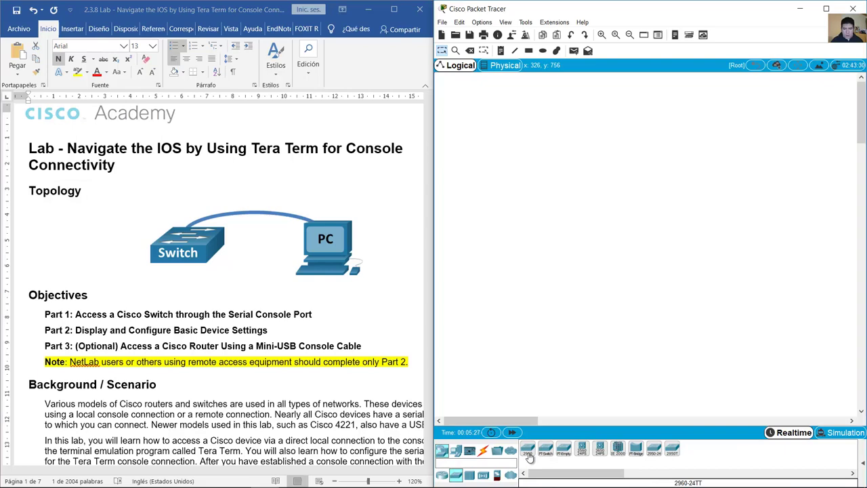
{"action": "scroll", "coordinate": [233, 338], "scroll_direction": "down", "scroll_amount": 10}
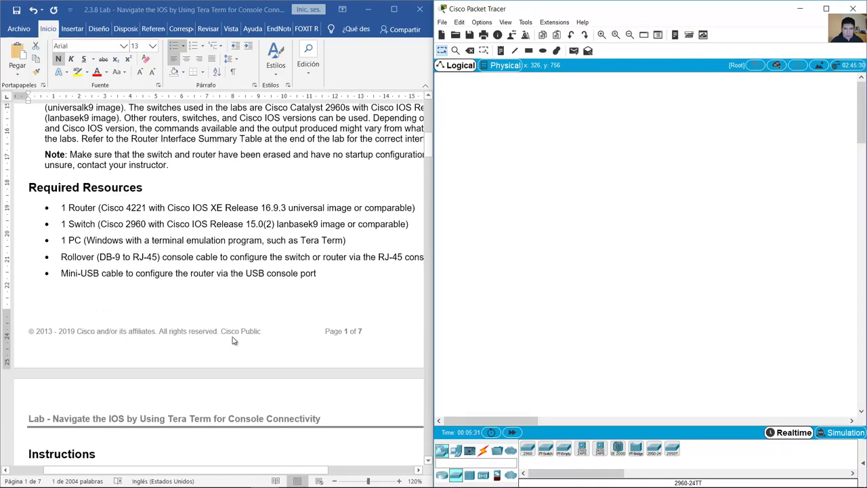
{"action": "scroll", "coordinate": [232, 338], "scroll_direction": "up", "scroll_amount": 10}
{"action": "left_click", "coordinate": [532, 452]}
{"action": "left_click", "coordinate": [554, 242]}
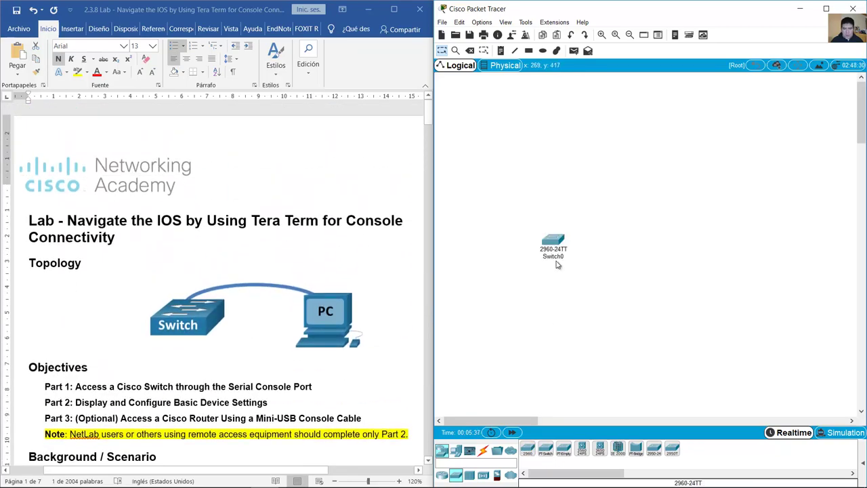
{"action": "left_click", "coordinate": [561, 258]}
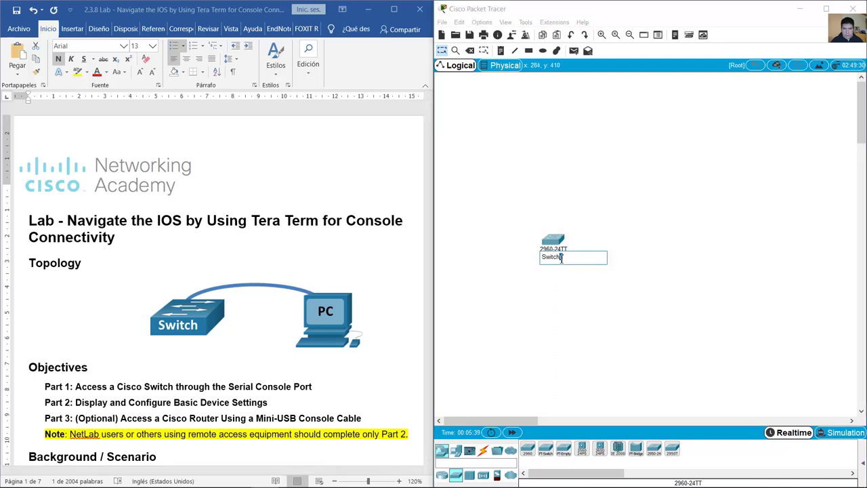
{"action": "key", "text": "BackSpace"}
- Add a generic PC-PT to the right of the switch and rename it PC
{"action": "left_click", "coordinate": [455, 449]}
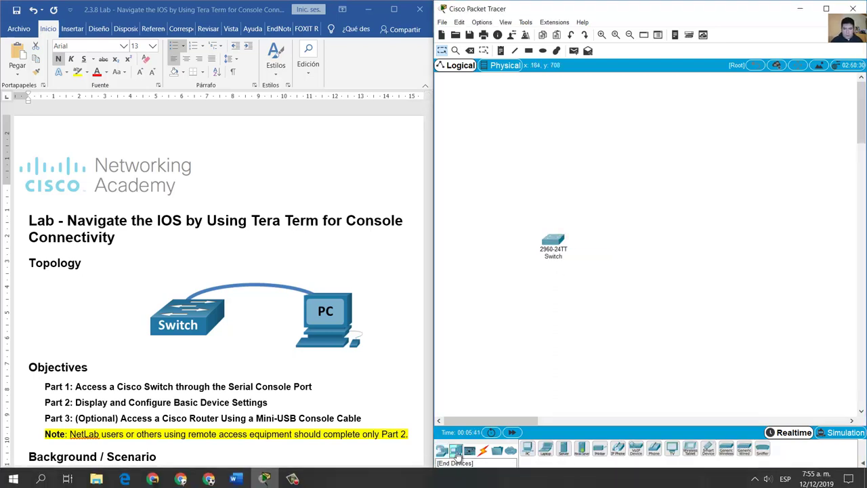
{"action": "left_click", "coordinate": [529, 451]}
{"action": "left_click", "coordinate": [631, 243]}
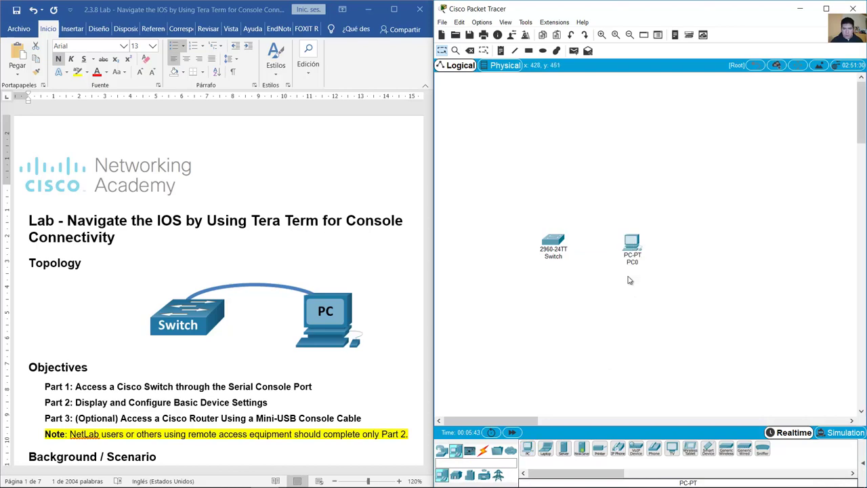
{"action": "left_click", "coordinate": [632, 243]}
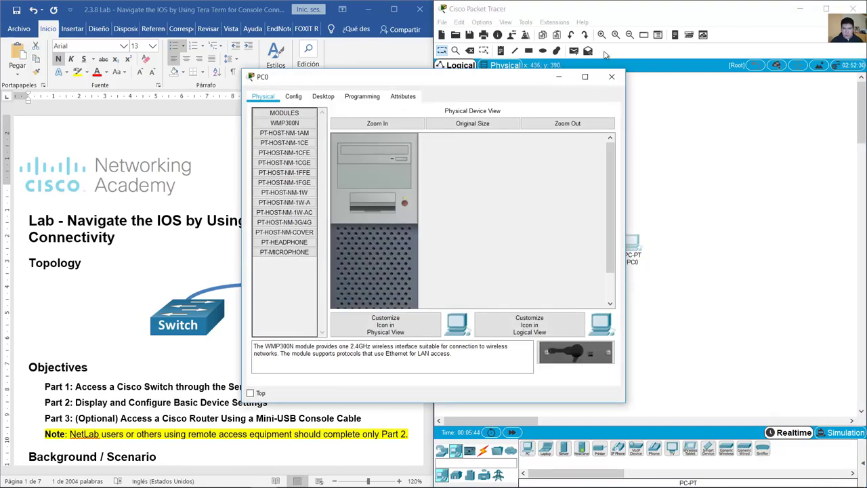
{"action": "left_click", "coordinate": [611, 77]}
{"action": "left_click", "coordinate": [630, 262]}
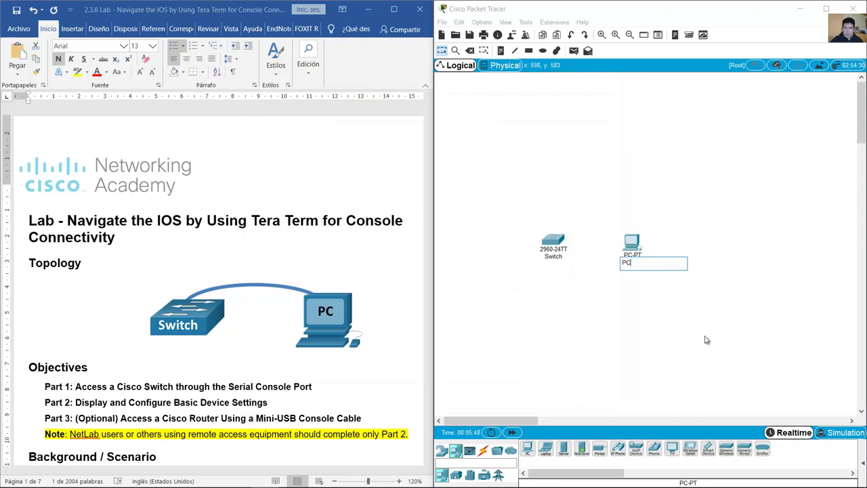
{"action": "left_click", "coordinate": [562, 321]}
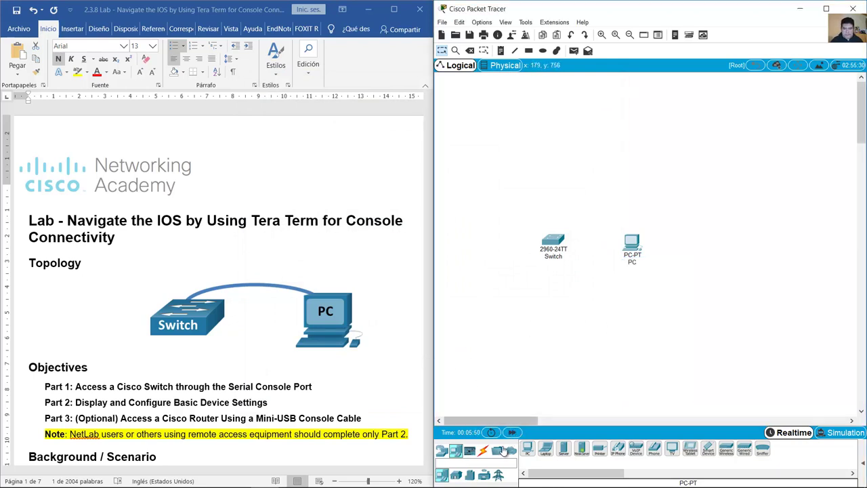
{"action": "scroll", "coordinate": [549, 295], "scroll_direction": "down", "scroll_amount": 3}
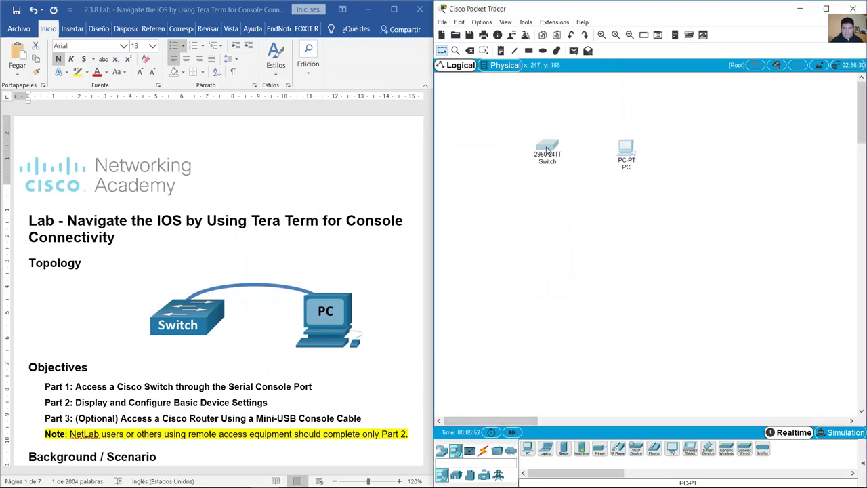
{"action": "scroll", "coordinate": [549, 296], "scroll_direction": "up", "scroll_amount": 1}
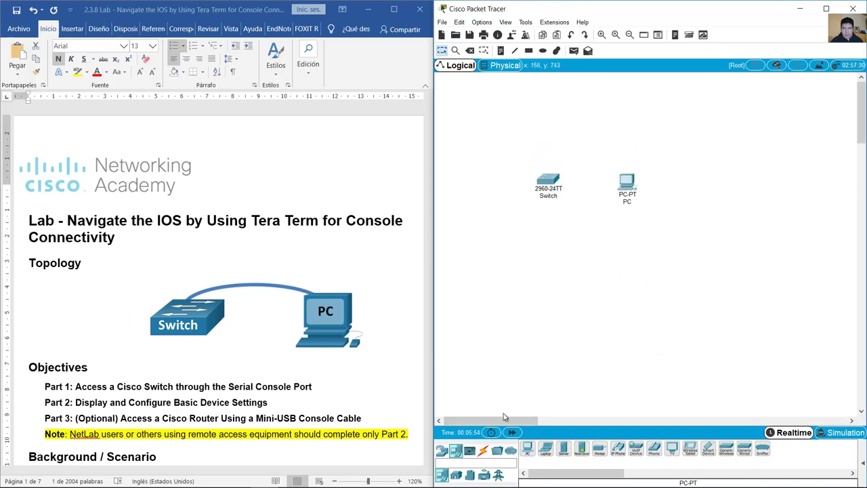
- Run a console cable from the PC's RS 232 port to the Switch's Console port
{"action": "left_click", "coordinate": [482, 449]}
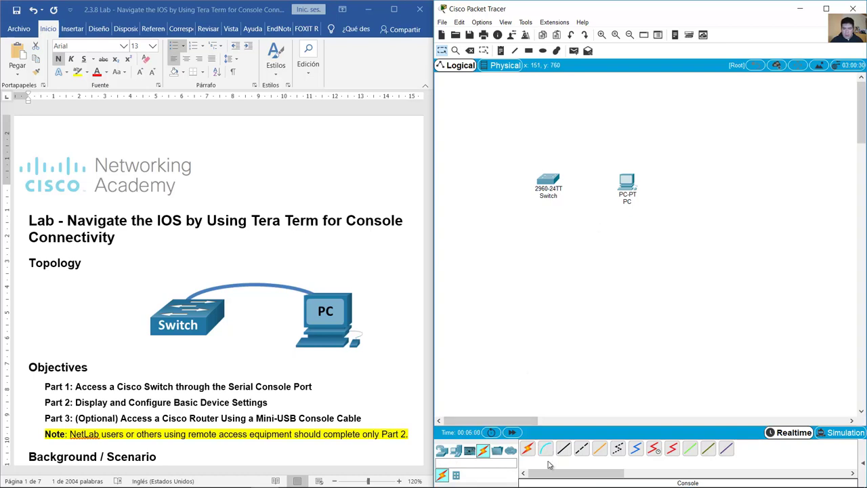
{"action": "left_click", "coordinate": [546, 450]}
{"action": "left_click", "coordinate": [627, 181]}
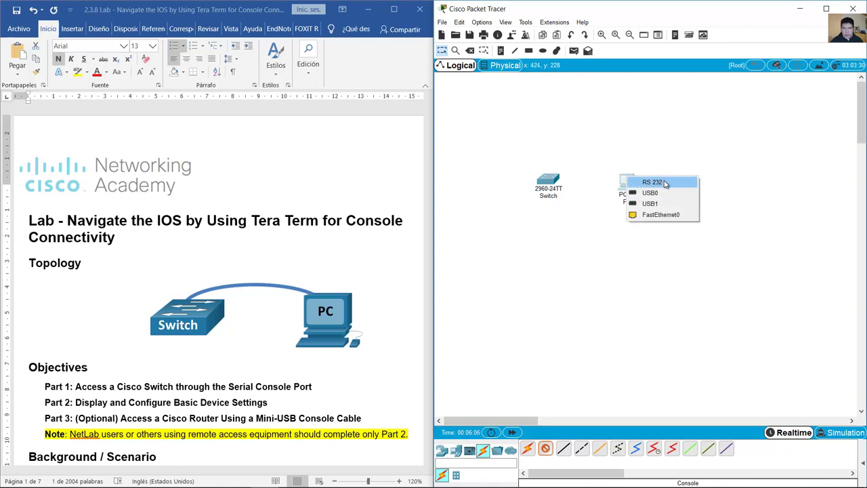
{"action": "left_click", "coordinate": [652, 182]}
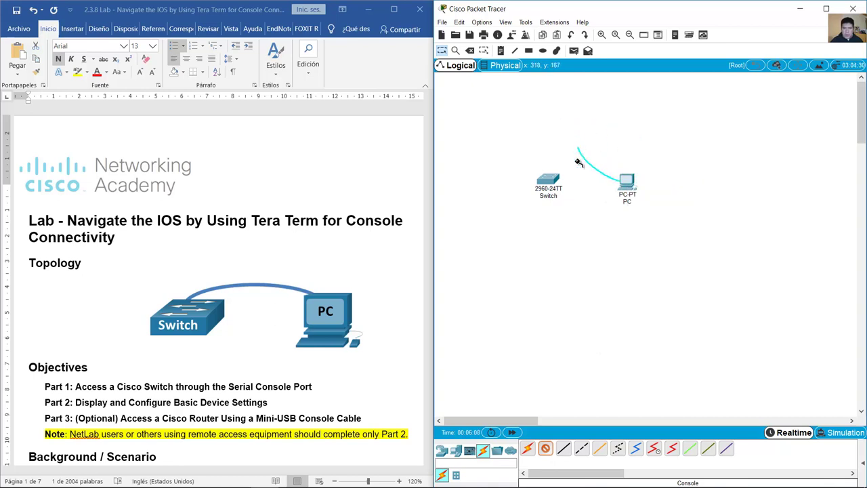
{"action": "left_click", "coordinate": [548, 179]}
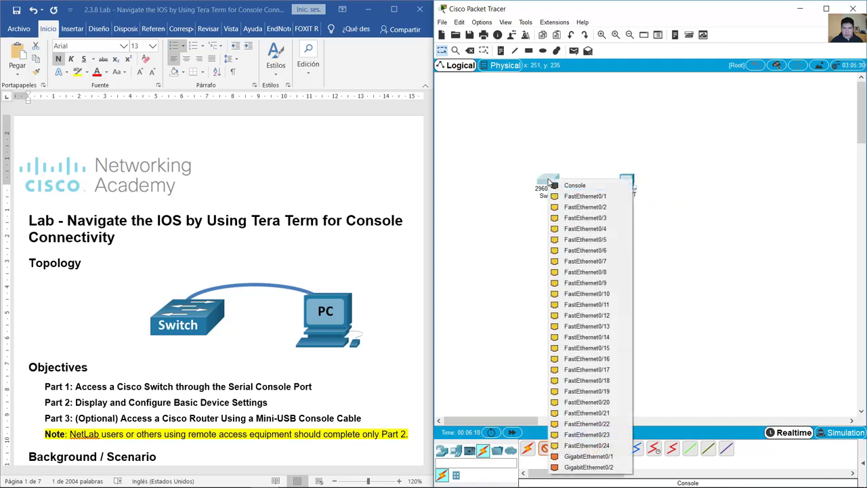
{"action": "left_click", "coordinate": [571, 185]}
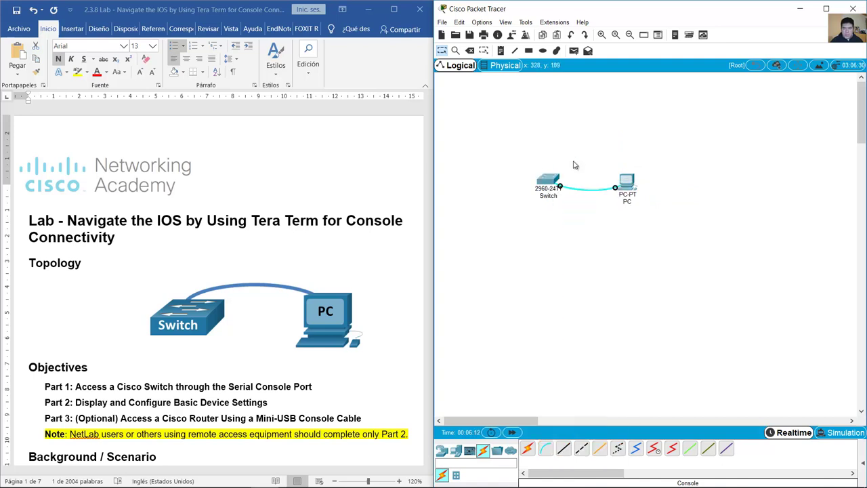
- Scroll to Part 1, highlighting the sentences on connecting a PC to a switch and accessing the CLI
{"action": "scroll", "coordinate": [210, 334], "scroll_direction": "down", "scroll_amount": 10}
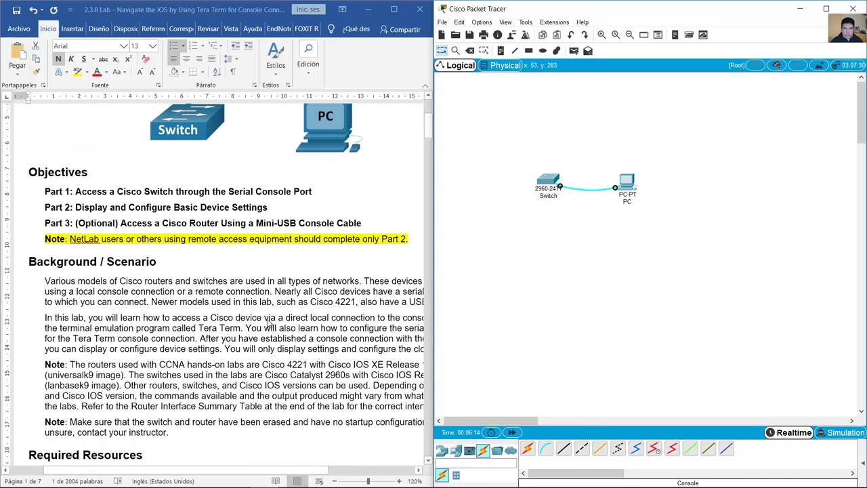
{"action": "scroll", "coordinate": [273, 322], "scroll_direction": "down", "scroll_amount": 6}
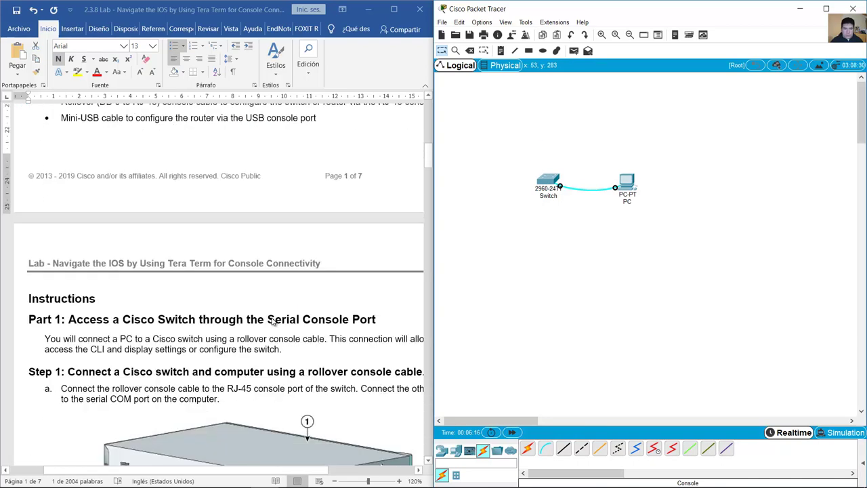
{"action": "scroll", "coordinate": [272, 322], "scroll_direction": "down", "scroll_amount": 4}
{"action": "left_click", "coordinate": [68, 212]}
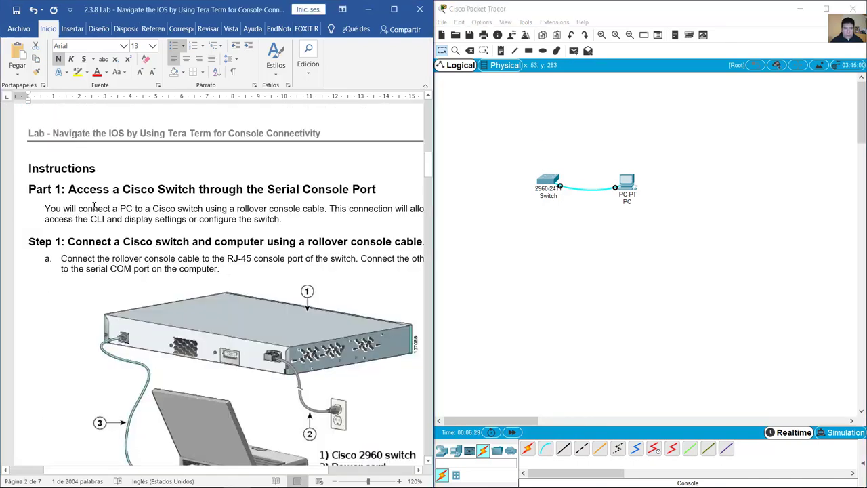
{"action": "left_click_drag", "start_coordinate": [94, 208], "coordinate": [327, 208]}
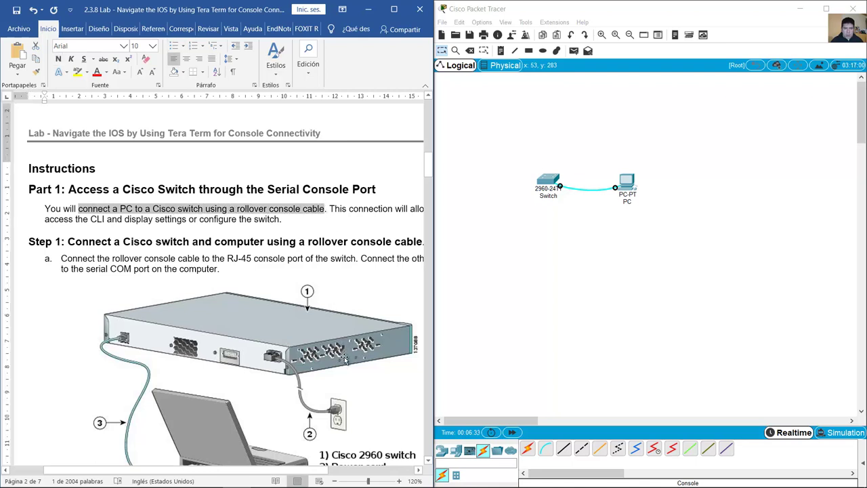
{"action": "left_click_drag", "start_coordinate": [320, 476], "coordinate": [347, 476]}
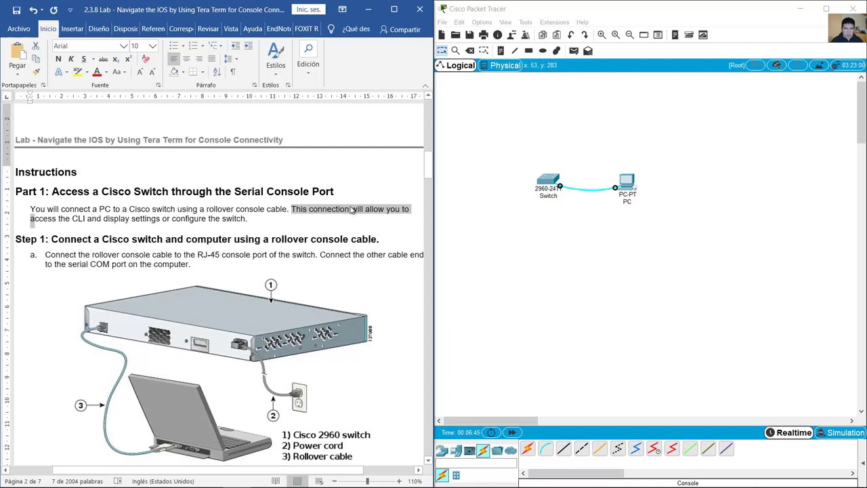
{"action": "left_click", "coordinate": [351, 210]}
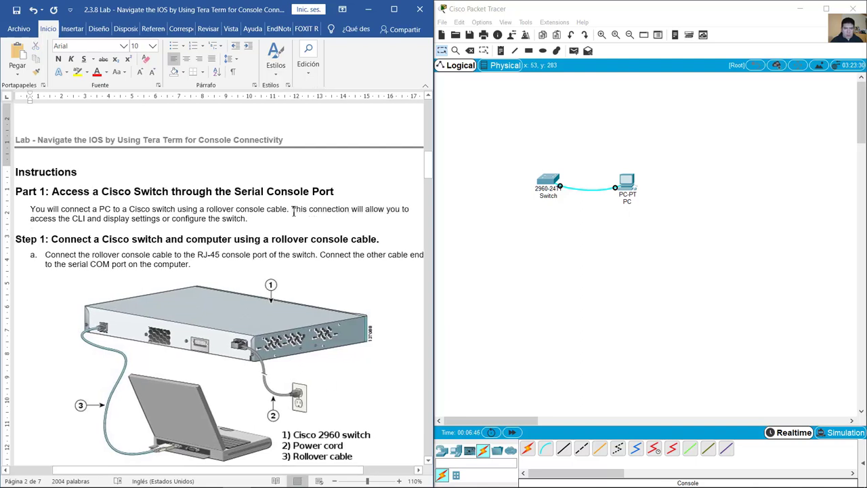
{"action": "left_click_drag", "start_coordinate": [292, 210], "coordinate": [248, 219]}
{"action": "scroll", "coordinate": [240, 221], "scroll_direction": "down", "scroll_amount": 3}
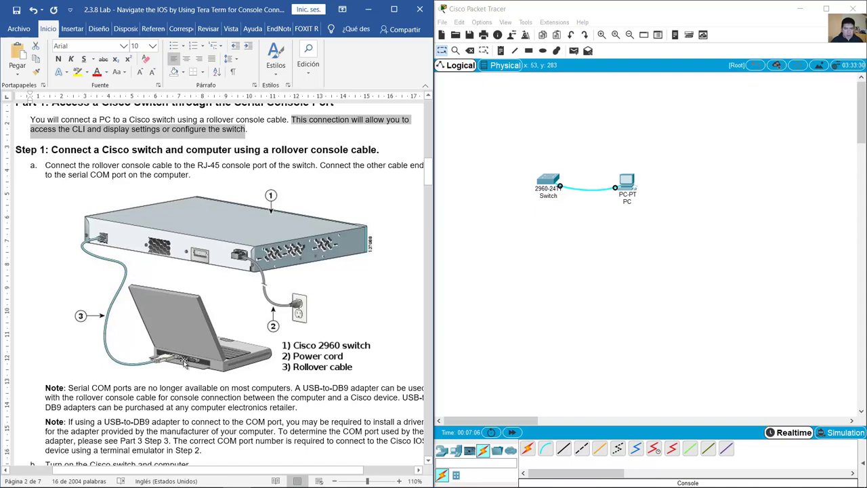
{"action": "scroll", "coordinate": [284, 279], "scroll_direction": "down", "scroll_amount": 6}
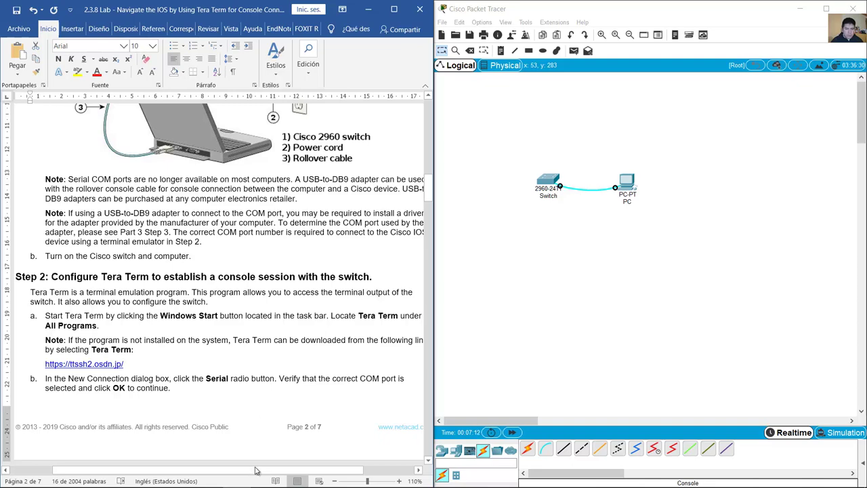
{"action": "left_click_drag", "start_coordinate": [255, 470], "coordinate": [264, 476]}
{"action": "left_click_drag", "start_coordinate": [55, 180], "coordinate": [298, 203]}
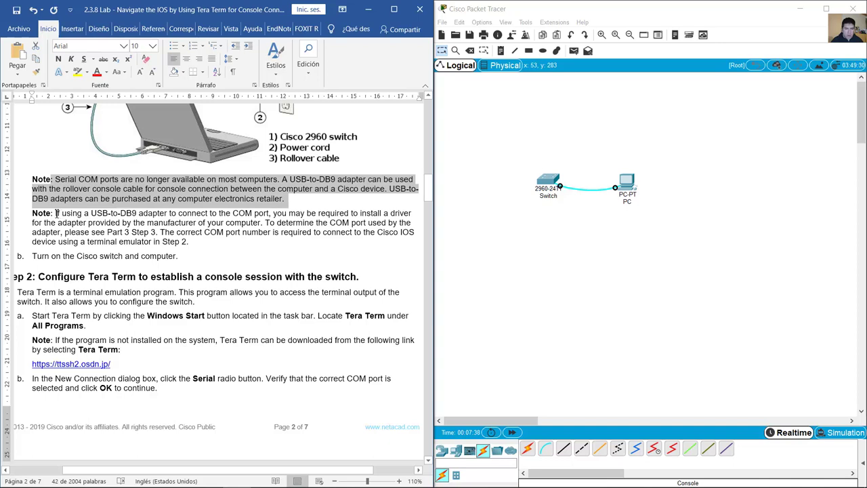
{"action": "left_click_drag", "start_coordinate": [56, 213], "coordinate": [195, 233]}
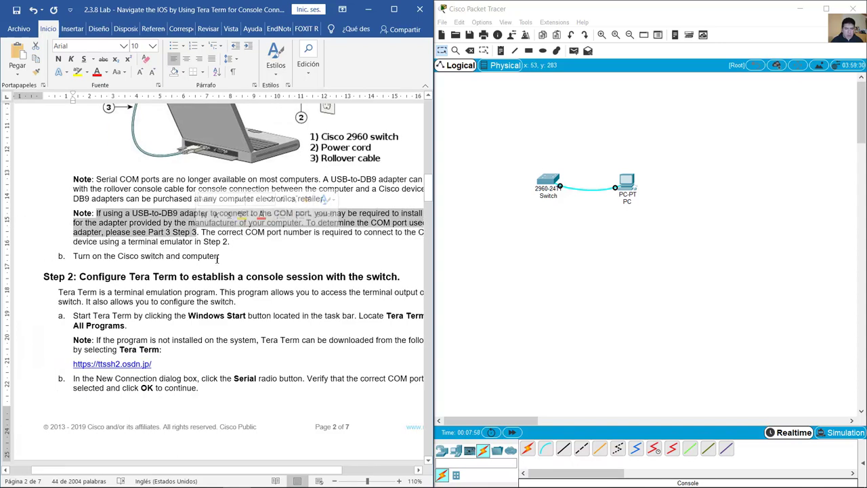
{"action": "left_click_drag", "start_coordinate": [264, 469], "coordinate": [305, 472]}
{"action": "left_click_drag", "start_coordinate": [147, 237], "coordinate": [177, 246]}
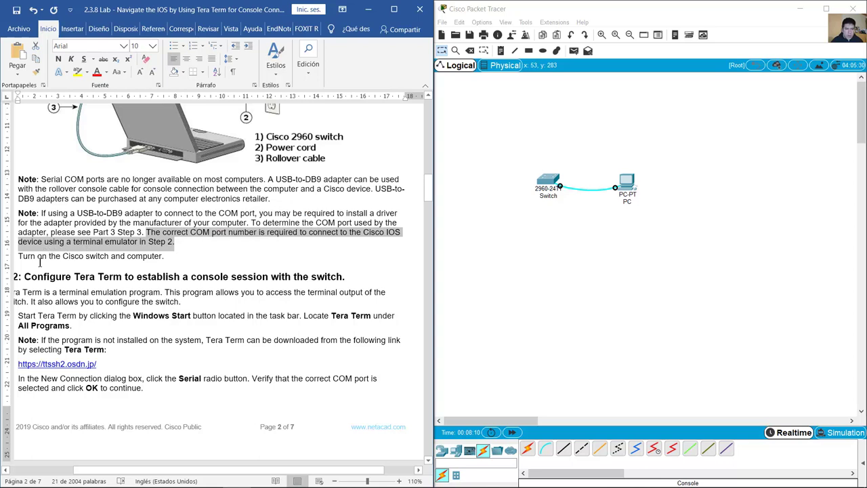
{"action": "left_click_drag", "start_coordinate": [29, 261], "coordinate": [159, 261]}
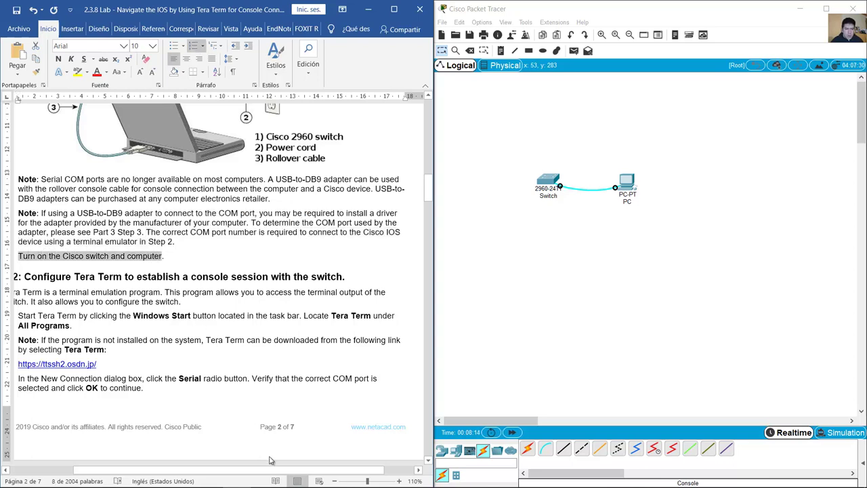
{"action": "scroll", "coordinate": [262, 460], "scroll_direction": "left", "scroll_amount": 3}
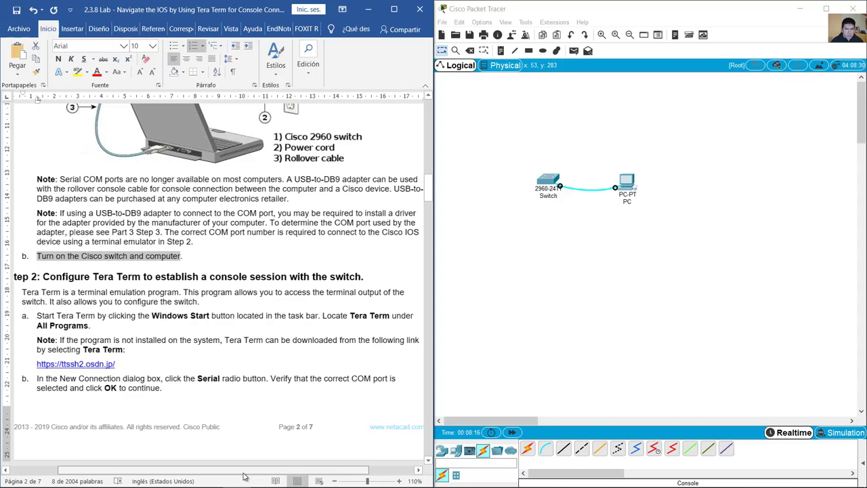
{"action": "scroll", "coordinate": [183, 315], "scroll_direction": "down", "scroll_amount": 5}
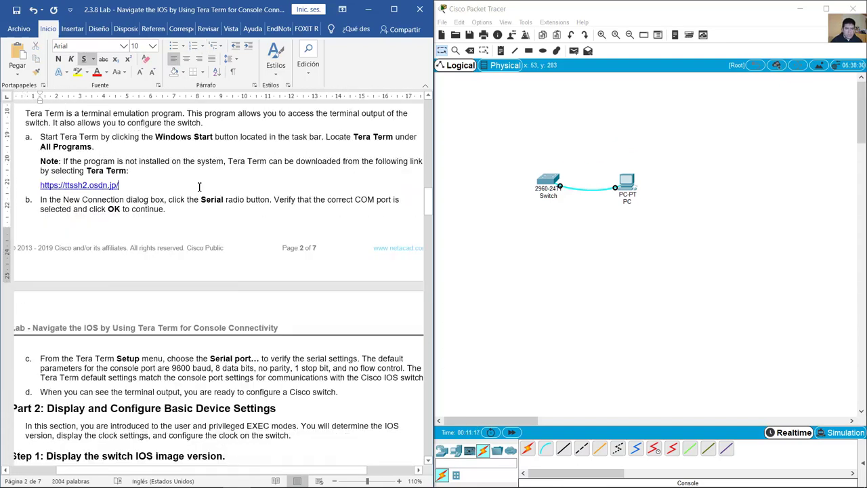
{"action": "left_click", "coordinate": [201, 186]}
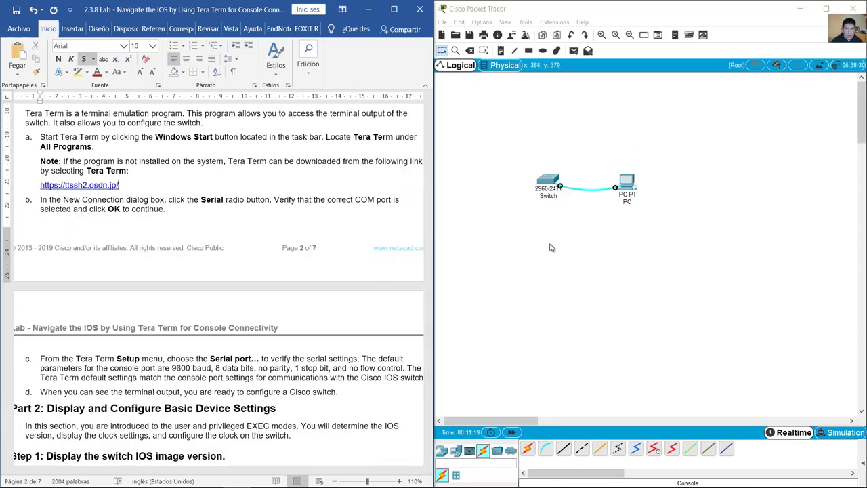
{"action": "scroll", "coordinate": [427, 248], "scroll_direction": "up", "scroll_amount": 3}
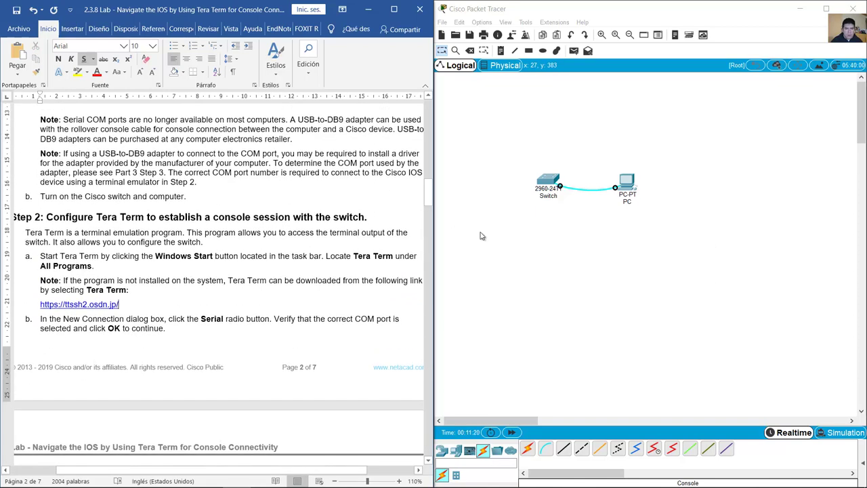
- Open the PC's Terminal application from its Desktop tab
{"action": "left_click", "coordinate": [630, 184]}
{"action": "left_click_drag", "start_coordinate": [514, 80], "coordinate": [405, 60]}
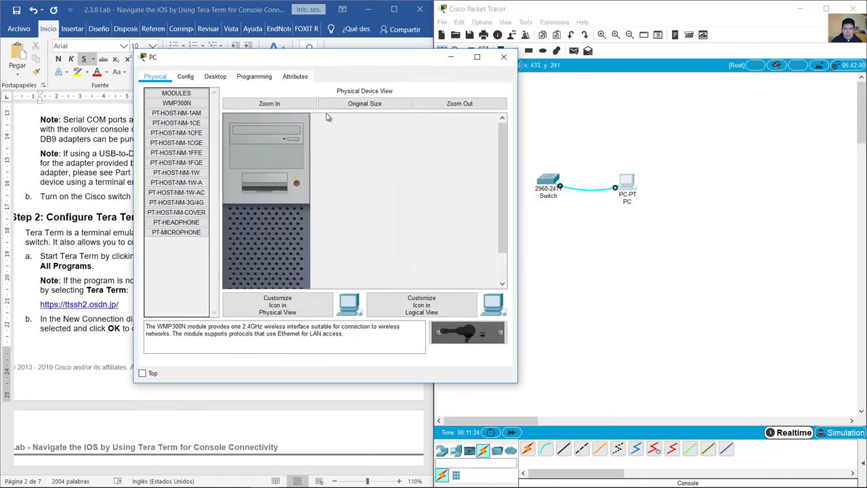
{"action": "left_click", "coordinate": [214, 77]}
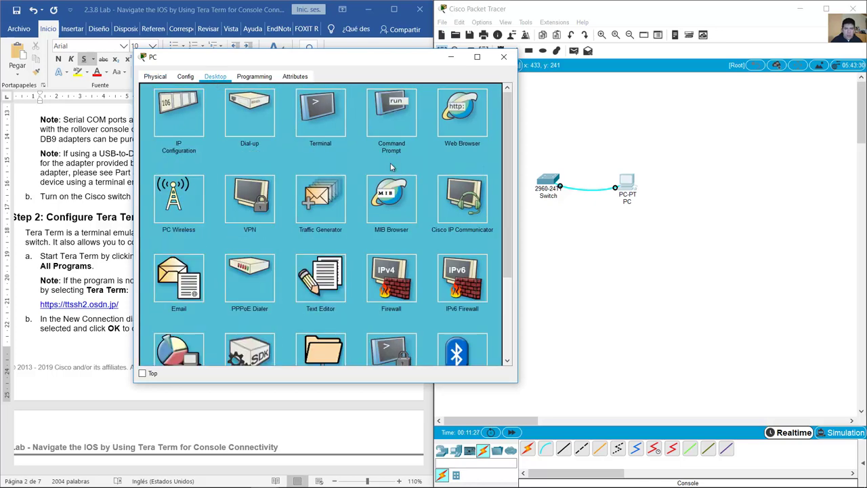
{"action": "left_click", "coordinate": [316, 114]}
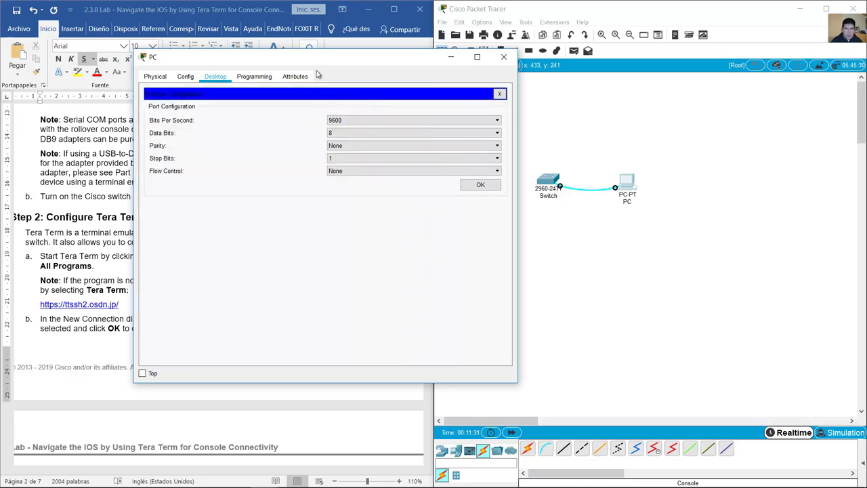
{"action": "left_click_drag", "start_coordinate": [316, 68], "coordinate": [620, 43]}
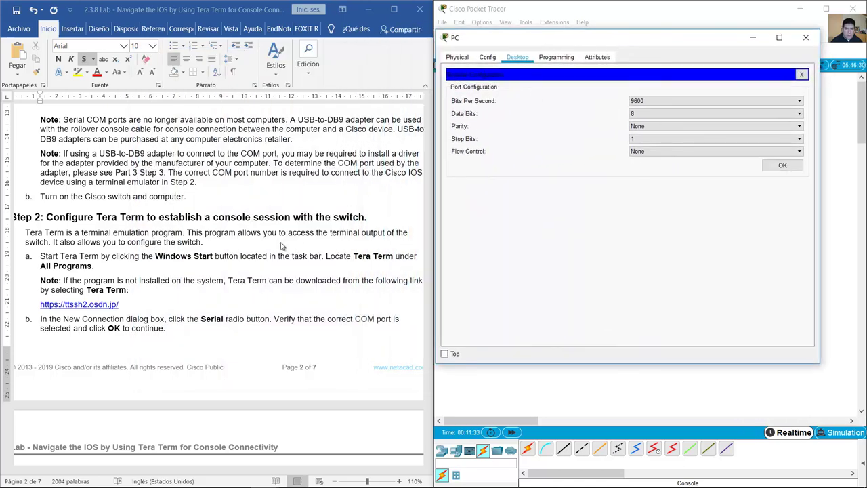
- Highlight step c's default parameters and keep bits per second at 9600
{"action": "left_click", "coordinate": [210, 277]}
{"action": "scroll", "coordinate": [210, 278], "scroll_direction": "down", "scroll_amount": 4}
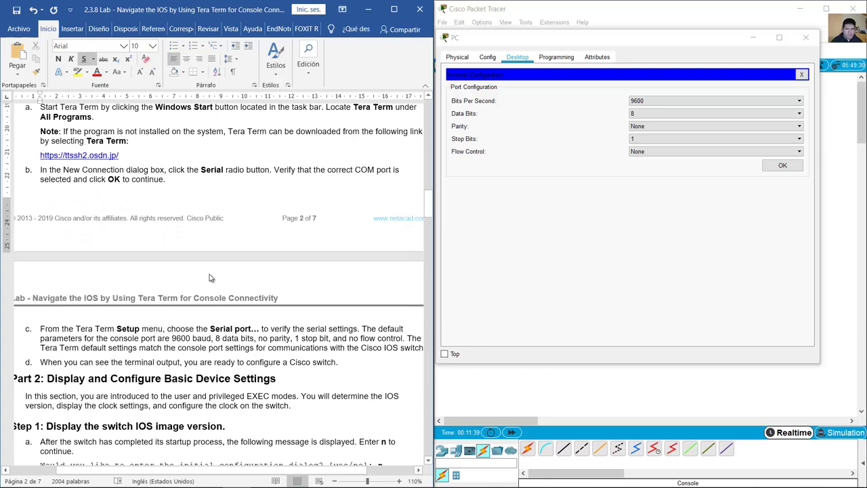
{"action": "left_click", "coordinate": [43, 328]}
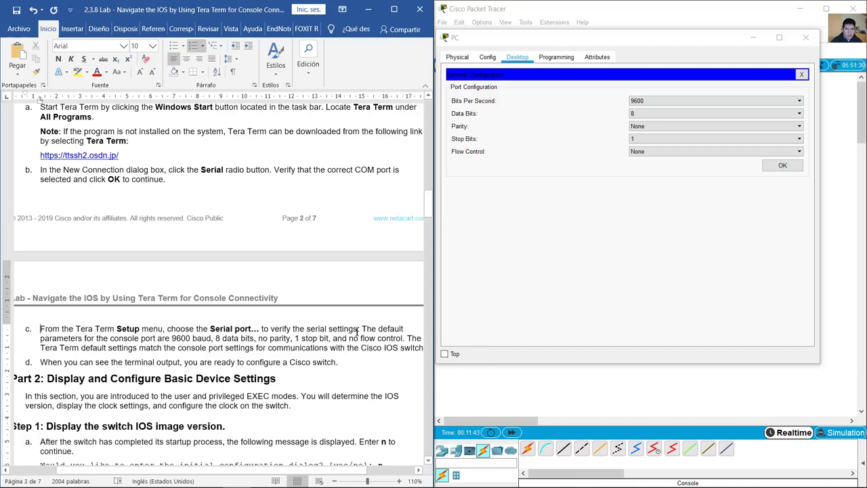
{"action": "left_click_drag", "start_coordinate": [364, 330], "coordinate": [178, 338]}
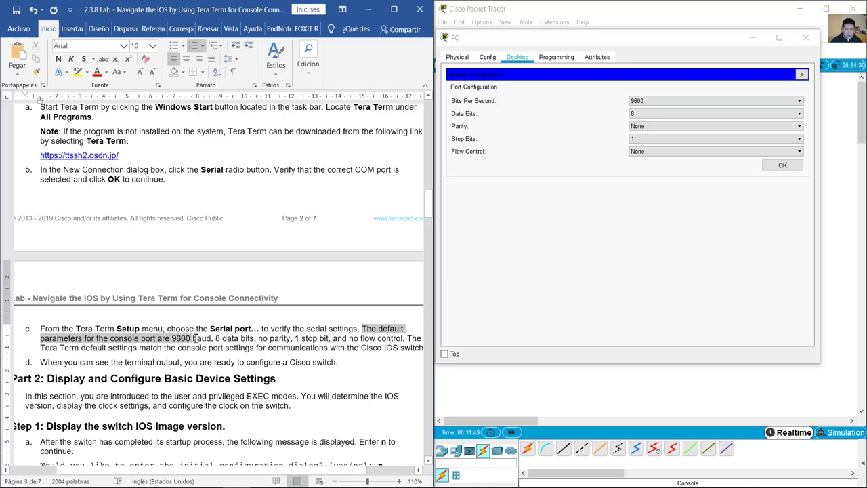
{"action": "left_click_drag", "start_coordinate": [195, 338], "coordinate": [212, 338]}
{"action": "left_click", "coordinate": [756, 102]}
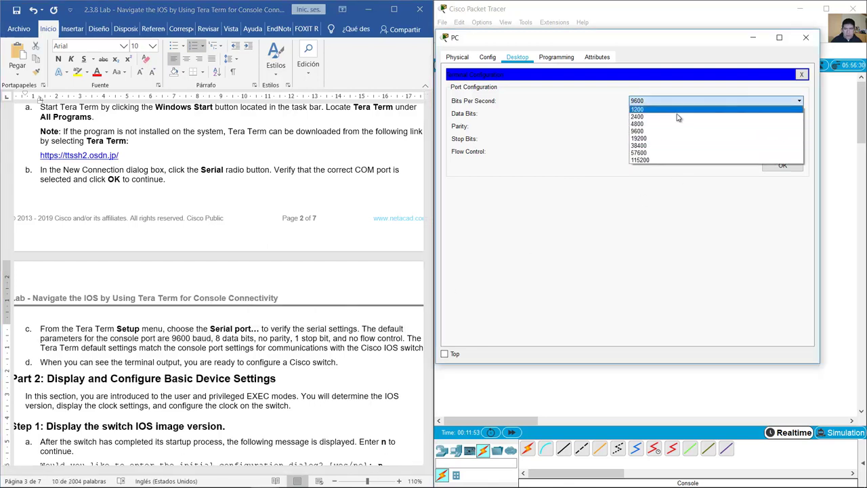
{"action": "left_click", "coordinate": [658, 135]}
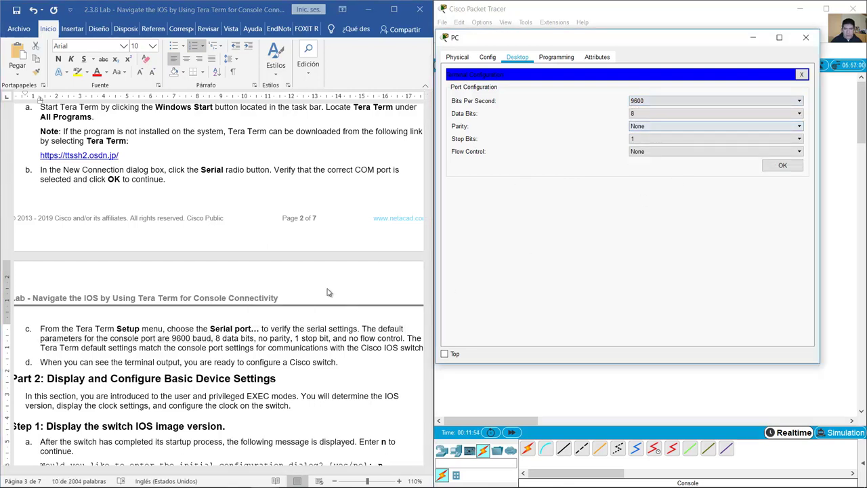
- Keep data bits at 8 and parity at None, matching the handout
{"action": "left_click", "coordinate": [195, 342]}
{"action": "left_click", "coordinate": [214, 338]}
{"action": "left_click_drag", "start_coordinate": [238, 338], "coordinate": [255, 337]}
{"action": "left_click", "coordinate": [703, 113]}
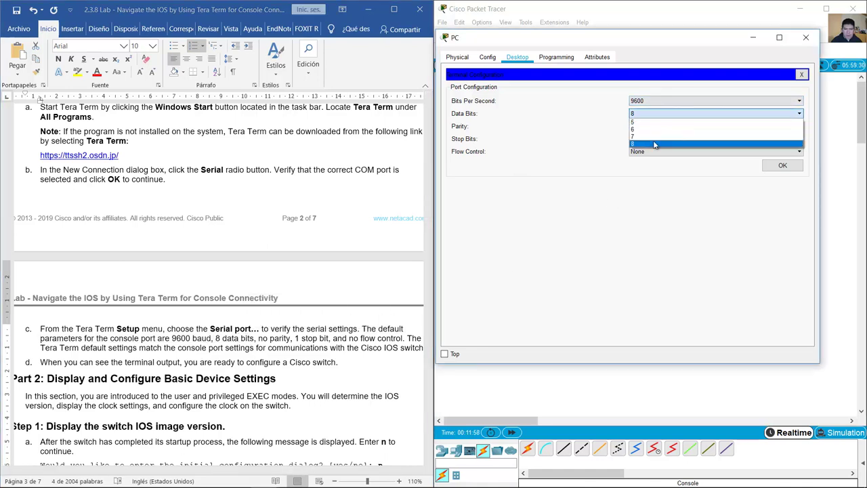
{"action": "left_click", "coordinate": [656, 143]}
{"action": "left_click", "coordinate": [250, 344]}
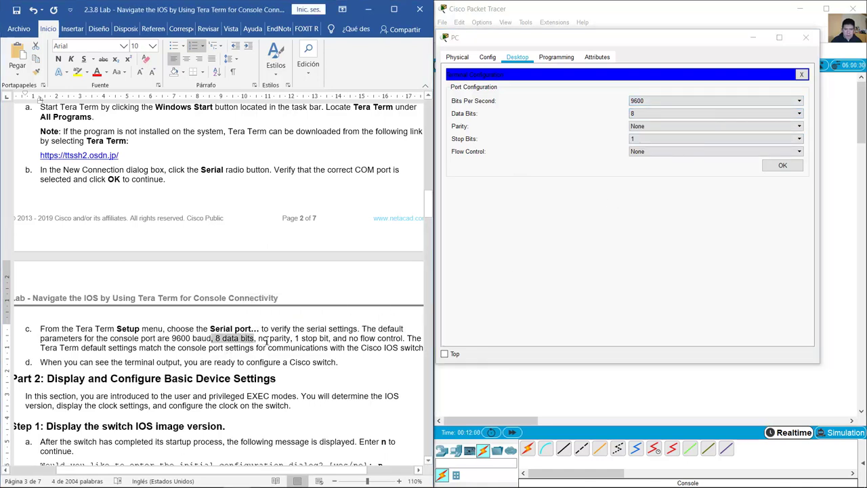
{"action": "left_click_drag", "start_coordinate": [258, 338], "coordinate": [293, 339]}
{"action": "left_click", "coordinate": [689, 130]}
{"action": "left_click", "coordinate": [689, 130]}
{"action": "left_click", "coordinate": [312, 360]}
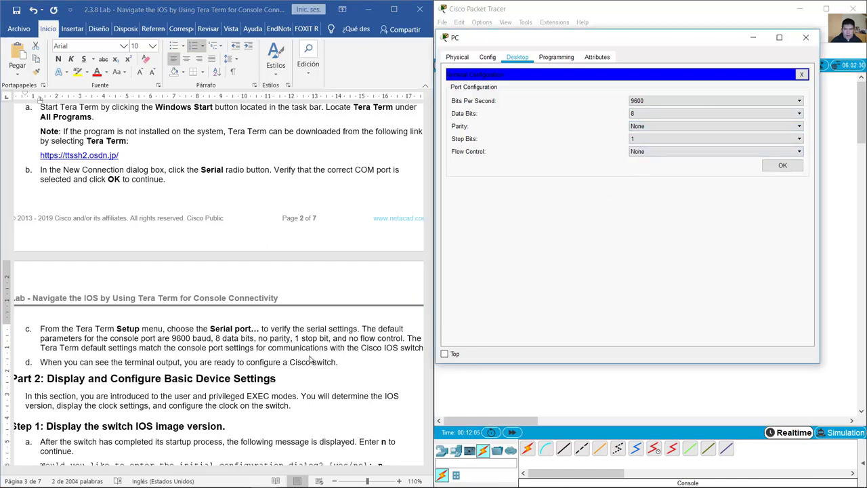
- Keep stop bits at 1 after checking the handout's stop bit and flow control text
{"action": "key", "text": "alt+Tab"}
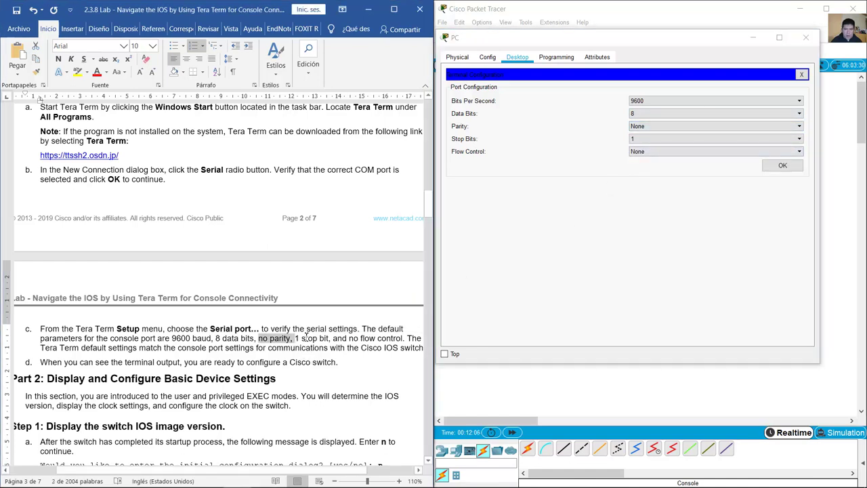
{"action": "left_click_drag", "start_coordinate": [301, 338], "coordinate": [403, 339]}
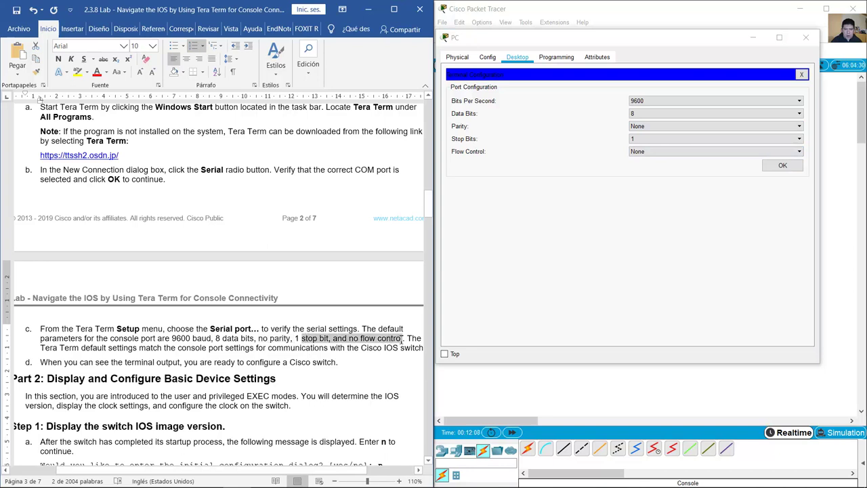
{"action": "left_click", "coordinate": [684, 139]}
{"action": "left_click", "coordinate": [678, 149]}
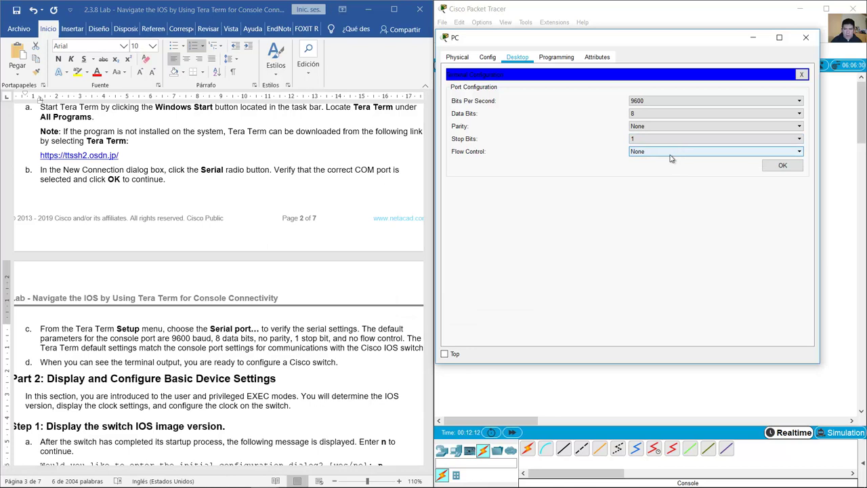
{"action": "left_click", "coordinate": [671, 153]}
- Keep flow control at None, start the console, and bring up the Switch> prompt
{"action": "left_click", "coordinate": [652, 175]}
{"action": "left_click", "coordinate": [774, 169]}
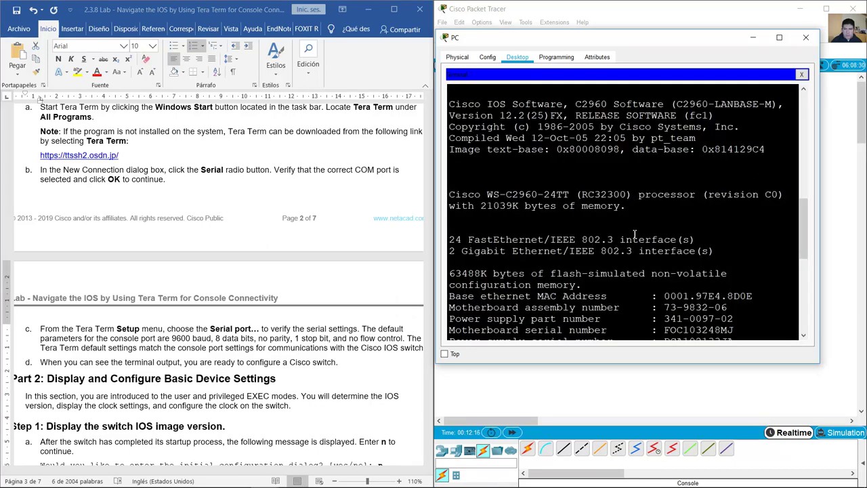
{"action": "left_click_drag", "start_coordinate": [818, 363], "coordinate": [854, 420]}
{"action": "scroll", "coordinate": [792, 352], "scroll_direction": "down", "scroll_amount": 7}
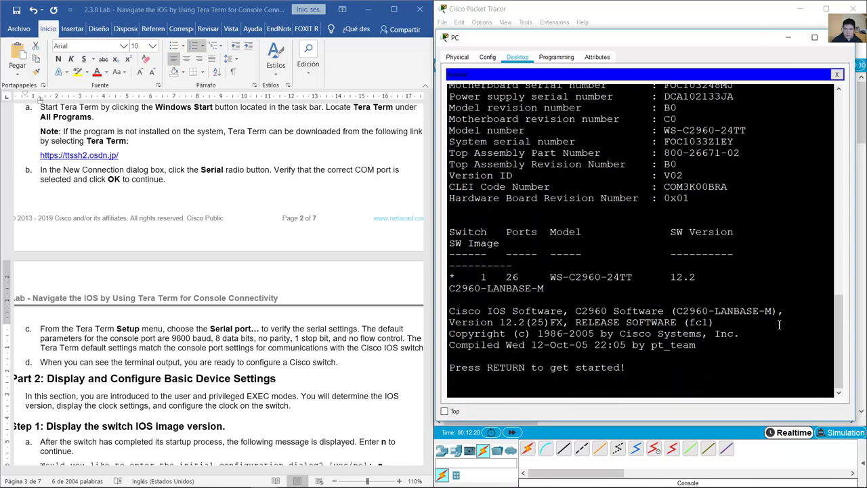
{"action": "key", "text": "Return"}
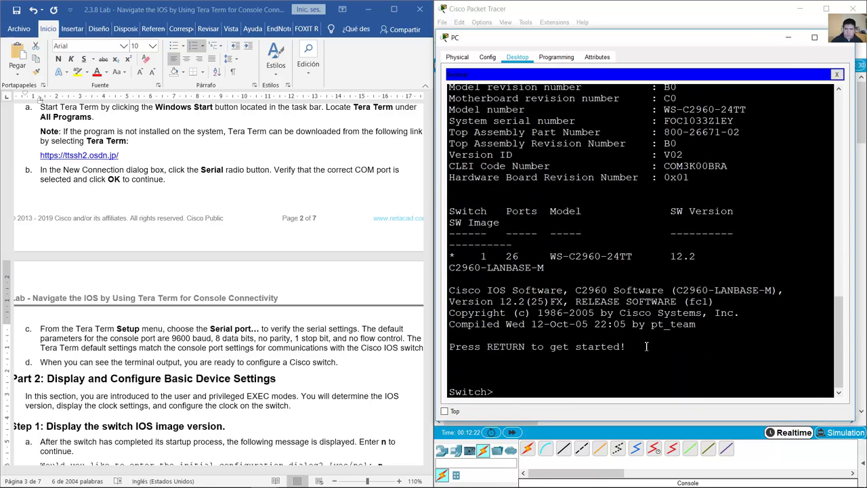
{"action": "scroll", "coordinate": [266, 320], "scroll_direction": "down", "scroll_amount": 1}
{"action": "scroll", "coordinate": [266, 319], "scroll_direction": "down", "scroll_amount": 2}
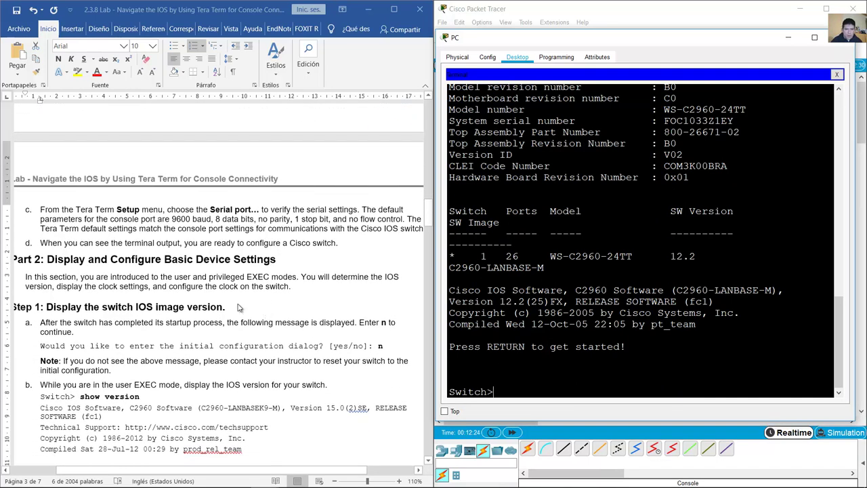
- Highlight the handout's step d, Part 2 Step 1 heading, and steps a and b
{"action": "left_click_drag", "start_coordinate": [41, 242], "coordinate": [338, 241]}
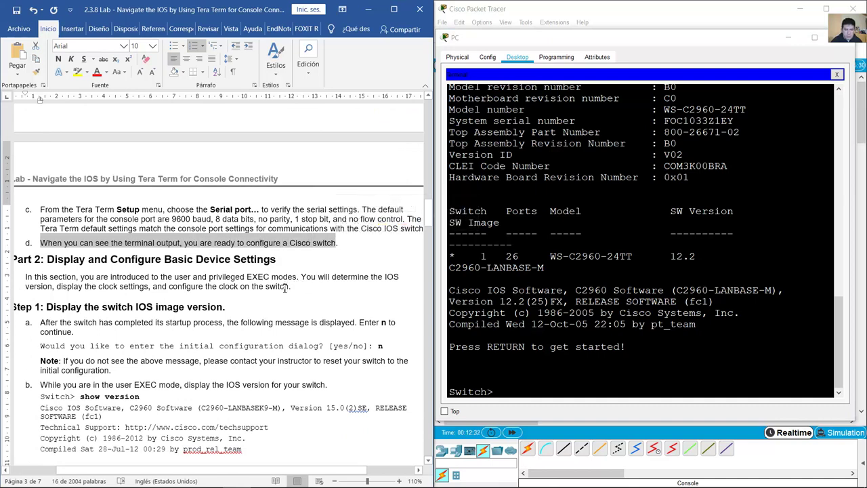
{"action": "scroll", "coordinate": [285, 288], "scroll_direction": "down", "scroll_amount": 3}
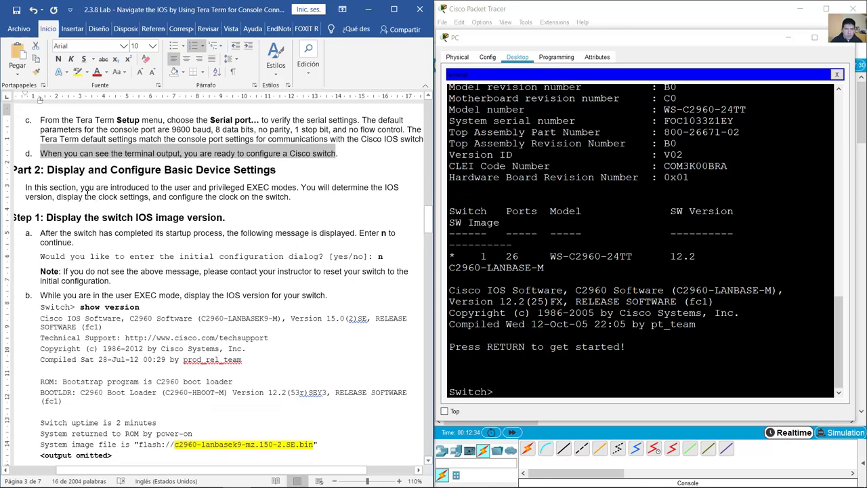
{"action": "left_click_drag", "start_coordinate": [60, 168], "coordinate": [268, 174]}
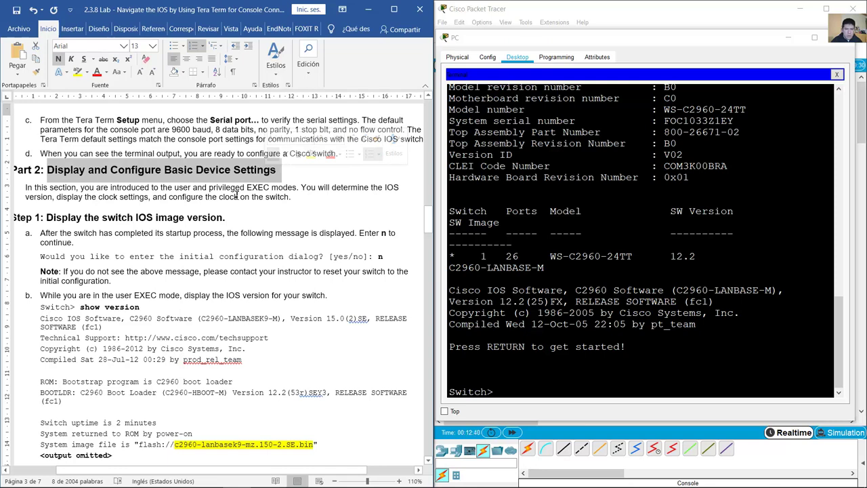
{"action": "scroll", "coordinate": [236, 195], "scroll_direction": "down", "scroll_amount": 2}
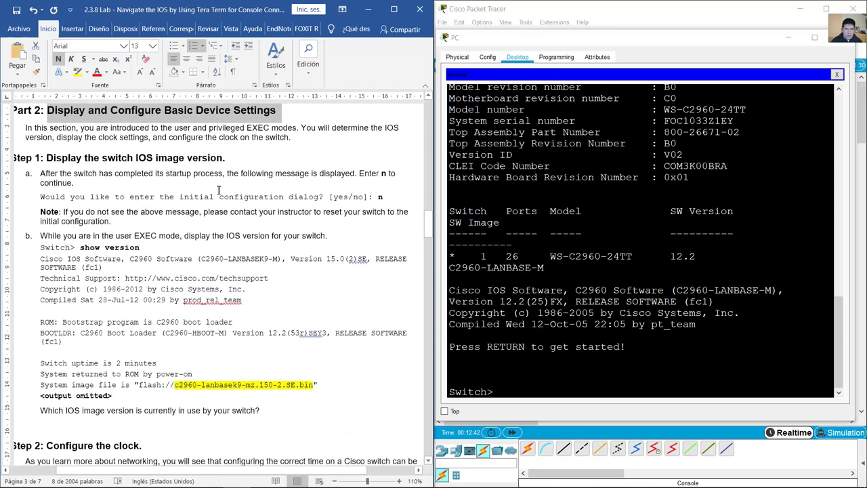
{"action": "left_click_drag", "start_coordinate": [54, 161], "coordinate": [227, 157]}
{"action": "scroll", "coordinate": [212, 170], "scroll_direction": "down", "scroll_amount": 1}
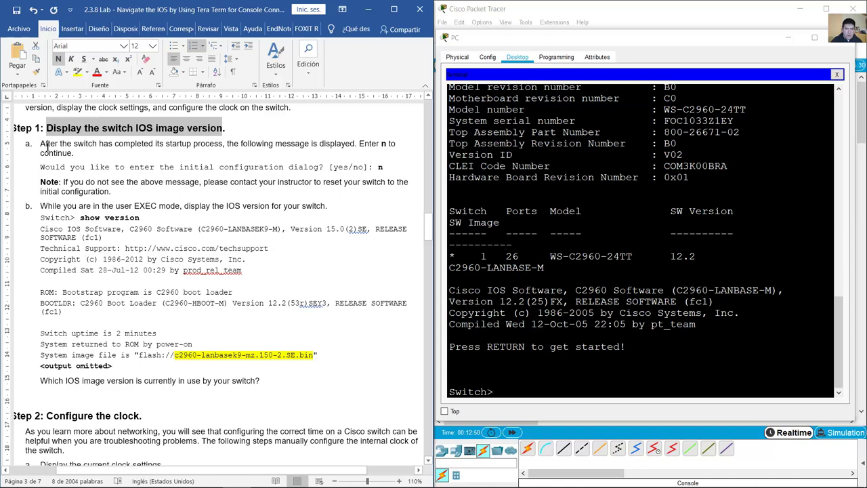
{"action": "left_click_drag", "start_coordinate": [42, 145], "coordinate": [364, 167]}
{"action": "left_click_drag", "start_coordinate": [45, 170], "coordinate": [388, 169]}
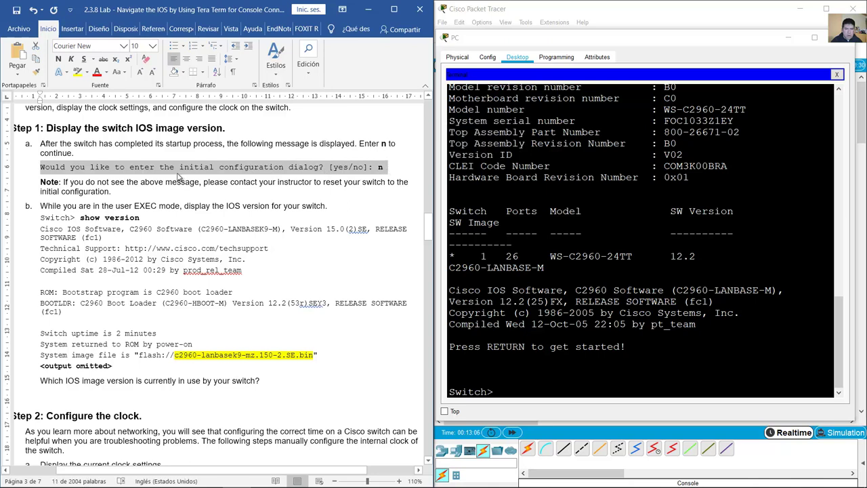
{"action": "scroll", "coordinate": [169, 168], "scroll_direction": "down", "scroll_amount": 2}
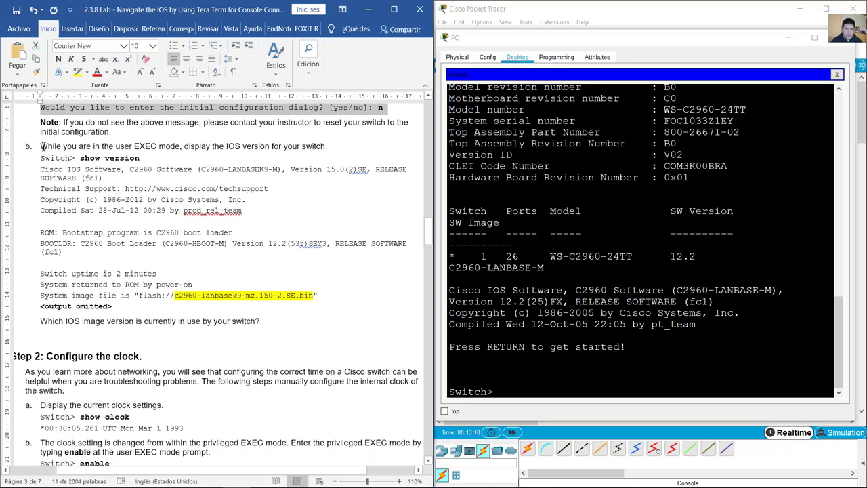
{"action": "left_click_drag", "start_coordinate": [42, 147], "coordinate": [328, 145]}
- Run show version on the switch and page through the full output
{"action": "left_click", "coordinate": [582, 308]}
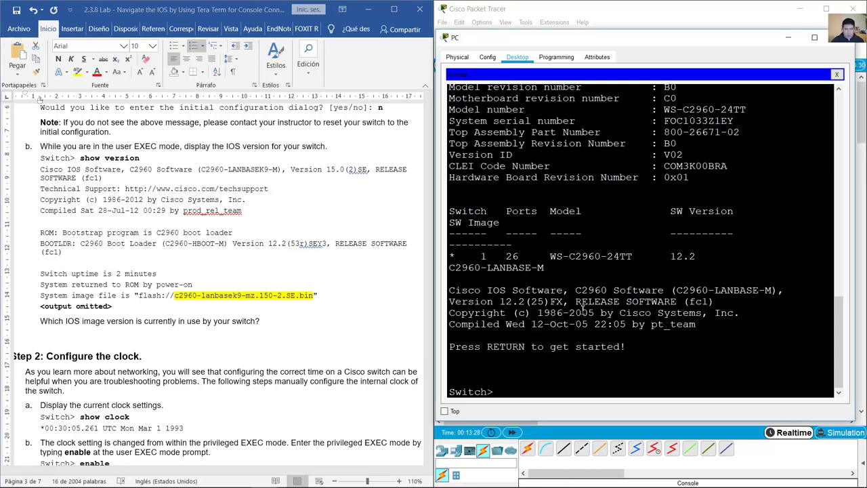
{"action": "type", "text": "show version"}
{"action": "key", "text": "Return"}
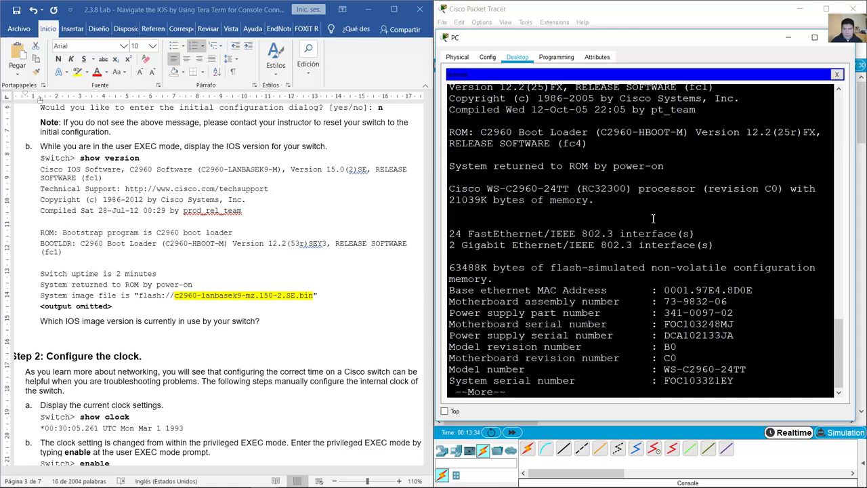
{"action": "key", "text": "space"}
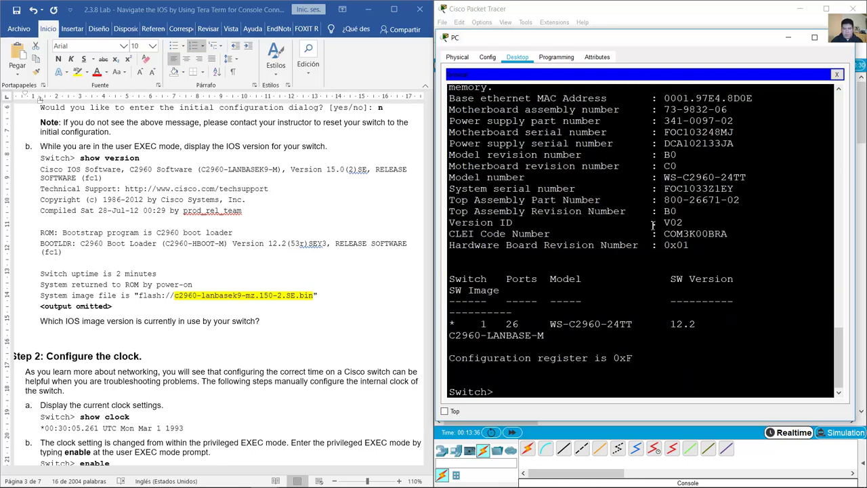
{"action": "scroll", "coordinate": [654, 227], "scroll_direction": "up", "scroll_amount": 9}
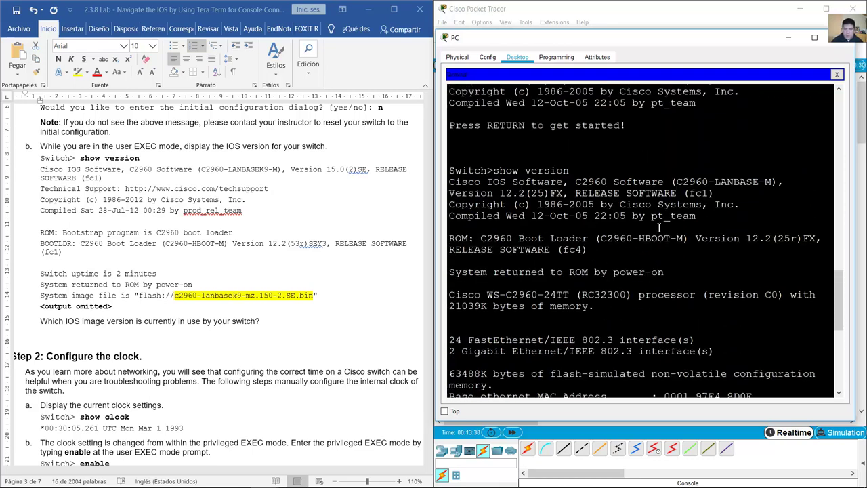
{"action": "scroll", "coordinate": [658, 227], "scroll_direction": "down", "scroll_amount": 1}
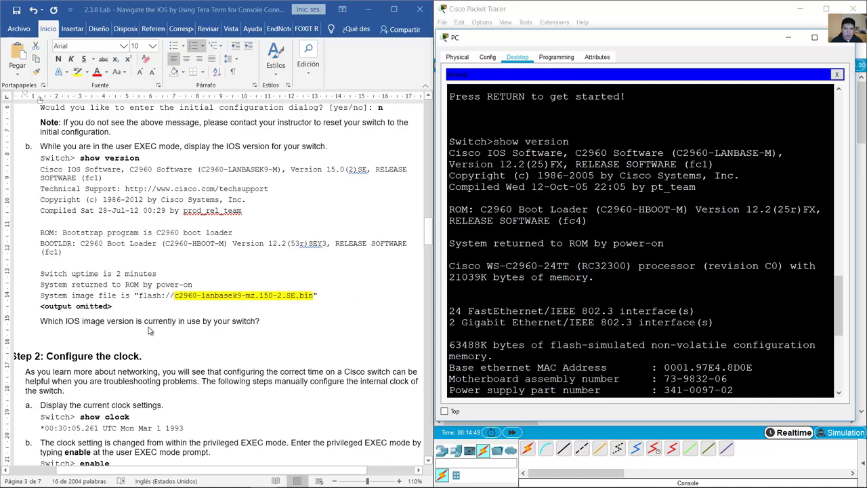
- Compare the handout's sample ROM and BOOTLDR lines with the switch's boot loader line
{"action": "left_click_drag", "start_coordinate": [41, 321], "coordinate": [268, 324]}
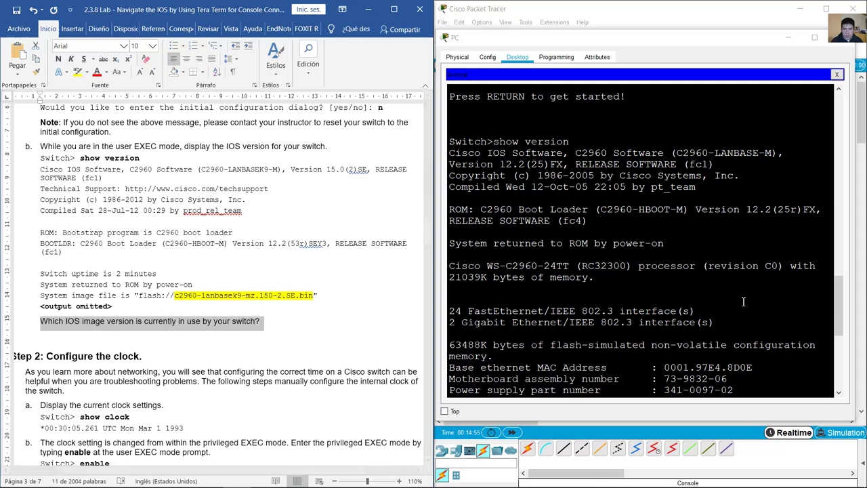
{"action": "scroll", "coordinate": [645, 206], "scroll_direction": "down", "scroll_amount": 1}
{"action": "left_click", "coordinate": [645, 206]}
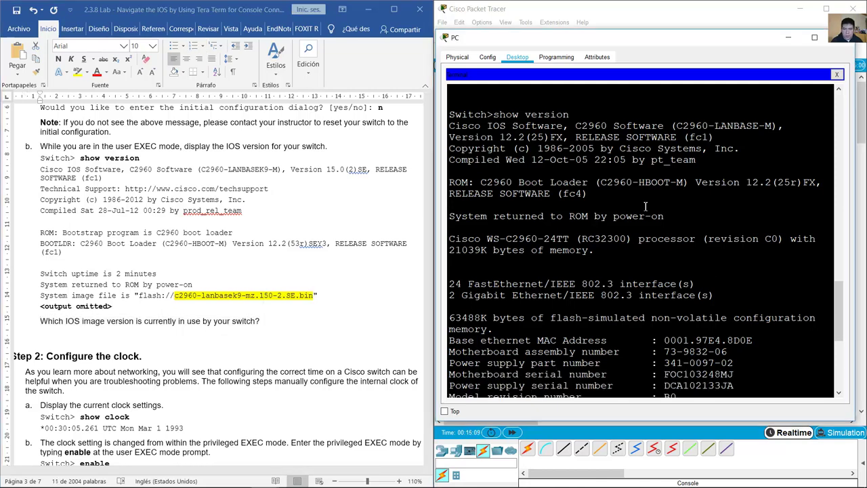
{"action": "scroll", "coordinate": [645, 206], "scroll_direction": "down", "scroll_amount": 1}
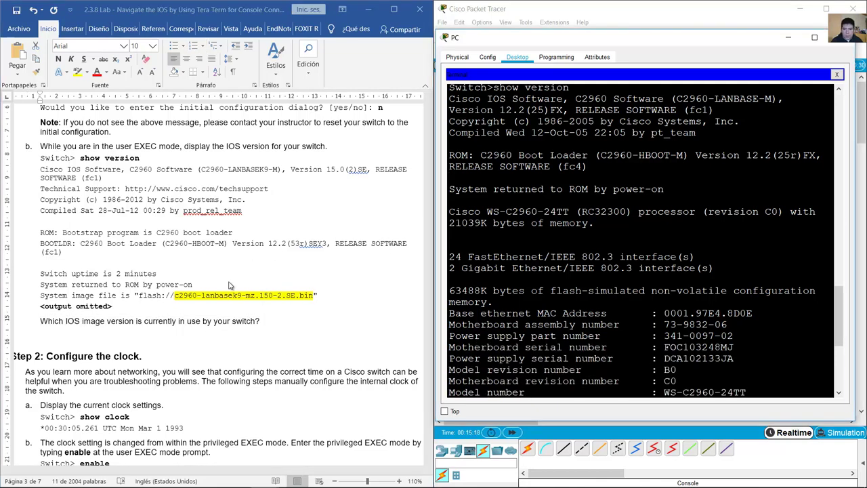
{"action": "left_click", "coordinate": [178, 247]}
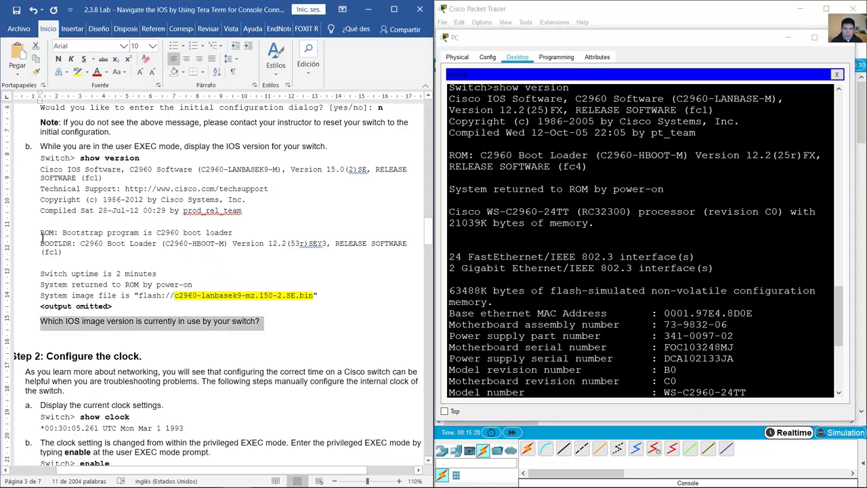
{"action": "left_click_drag", "start_coordinate": [42, 235], "coordinate": [201, 253]}
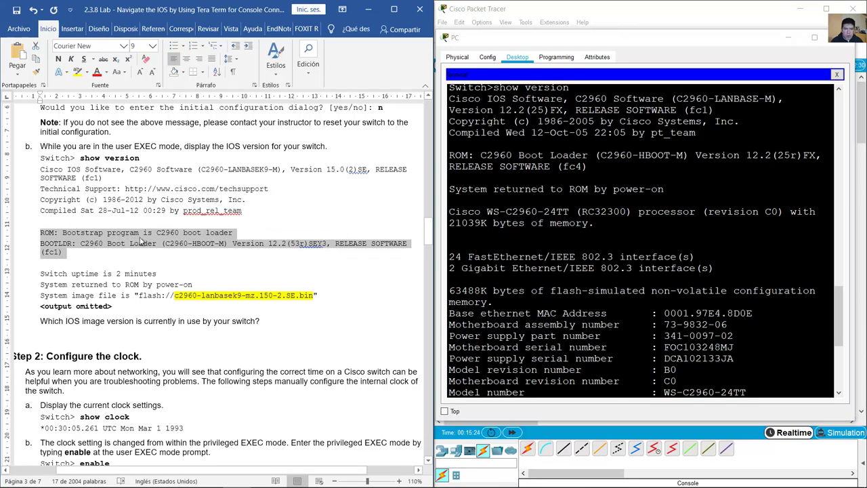
{"action": "left_click", "coordinate": [527, 155]}
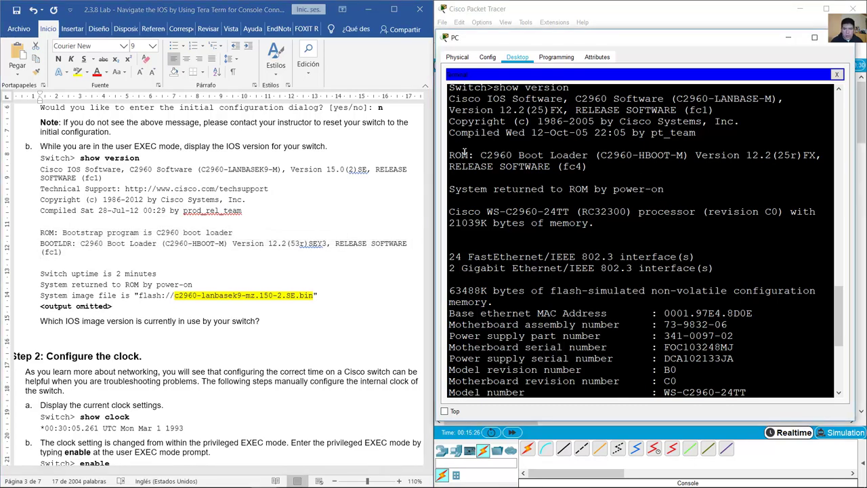
{"action": "left_click_drag", "start_coordinate": [450, 155], "coordinate": [694, 164]}
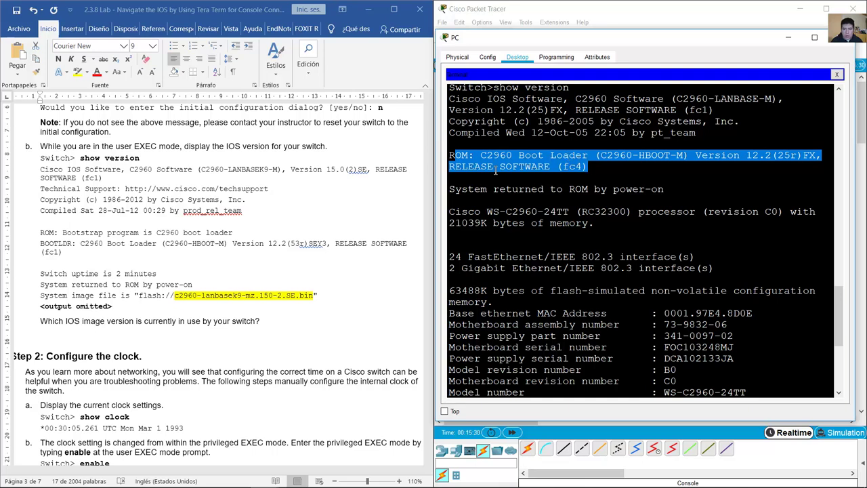
- Highlight the sample image filename's 150 version and check it against the switch output
{"action": "left_click", "coordinate": [179, 288]}
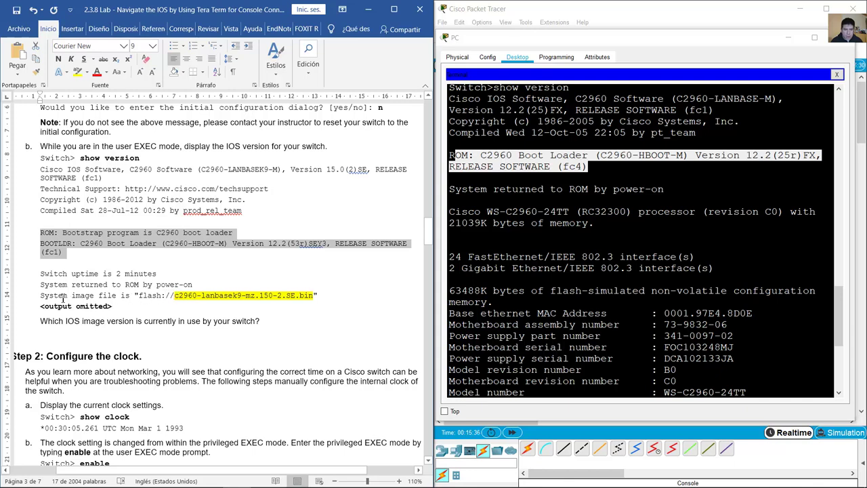
{"action": "left_click_drag", "start_coordinate": [95, 295], "coordinate": [119, 295]}
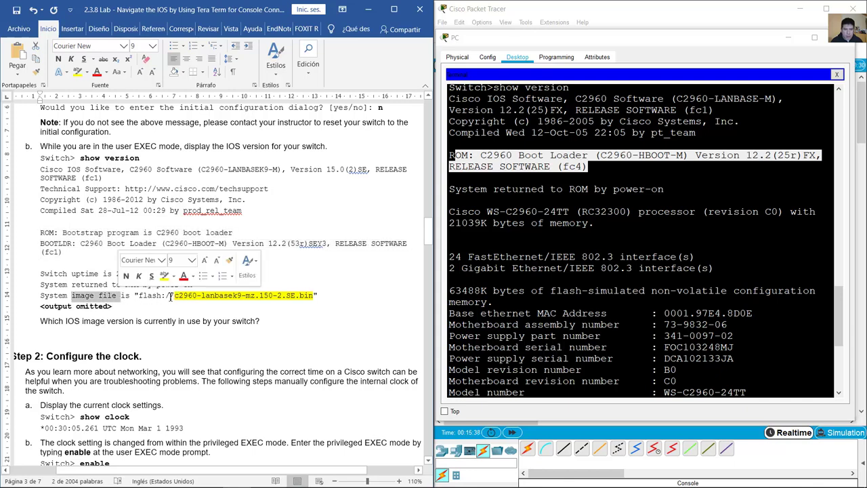
{"action": "left_click_drag", "start_coordinate": [195, 295], "coordinate": [318, 296]}
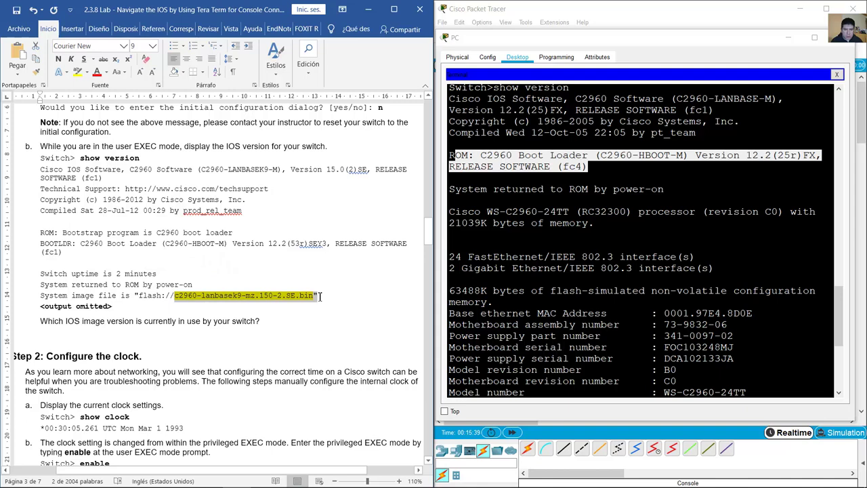
{"action": "left_click", "coordinate": [274, 298]}
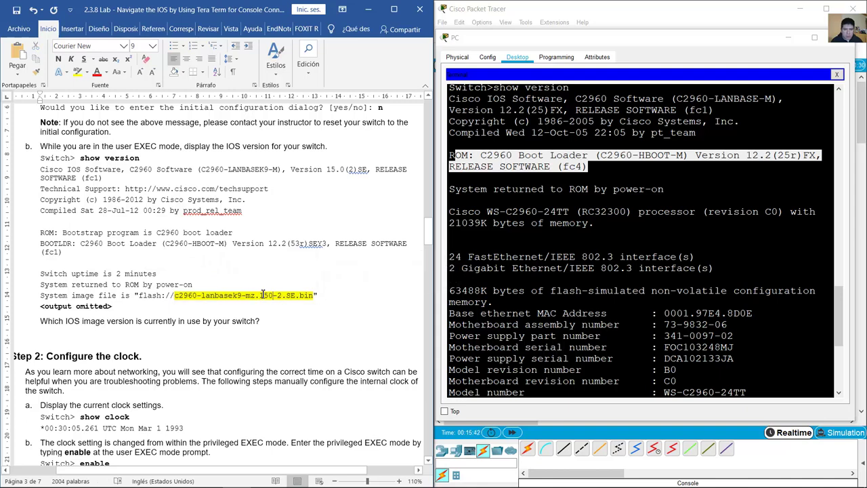
{"action": "double_click", "coordinate": [266, 295]}
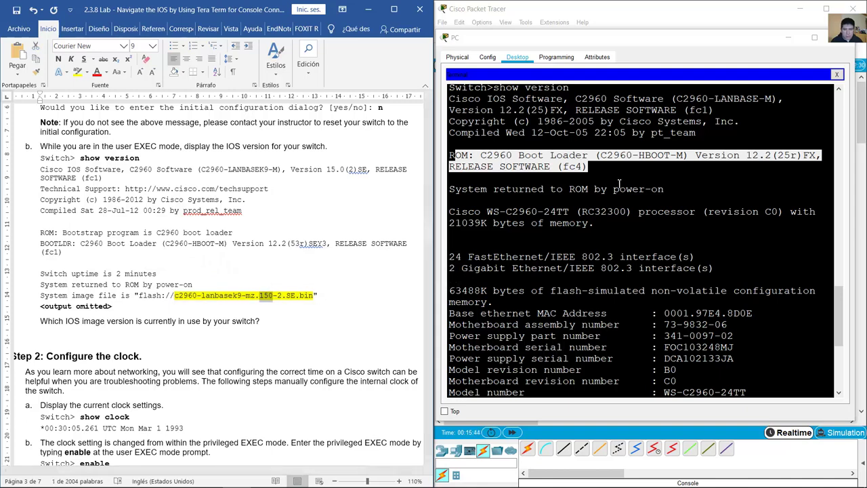
{"action": "left_click", "coordinate": [619, 184]}
{"action": "scroll", "coordinate": [624, 204], "scroll_direction": "down", "scroll_amount": 3}
{"action": "scroll", "coordinate": [626, 207], "scroll_direction": "down", "scroll_amount": 3}
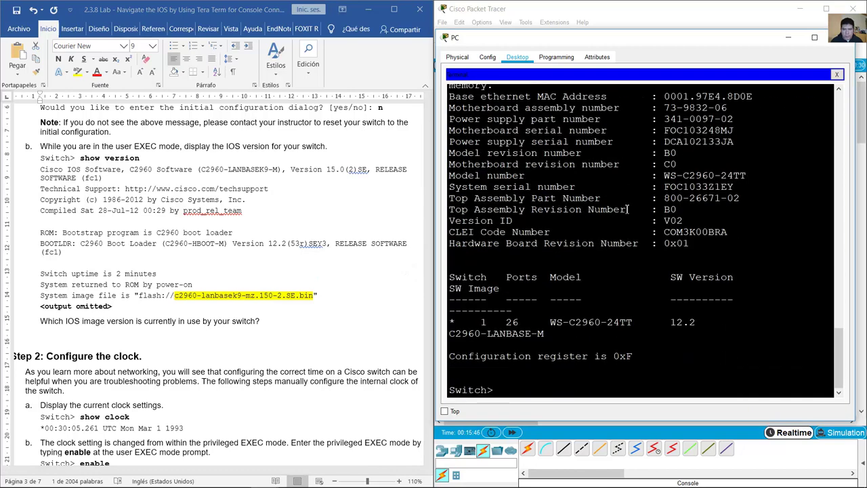
{"action": "scroll", "coordinate": [627, 209], "scroll_direction": "up", "scroll_amount": 5}
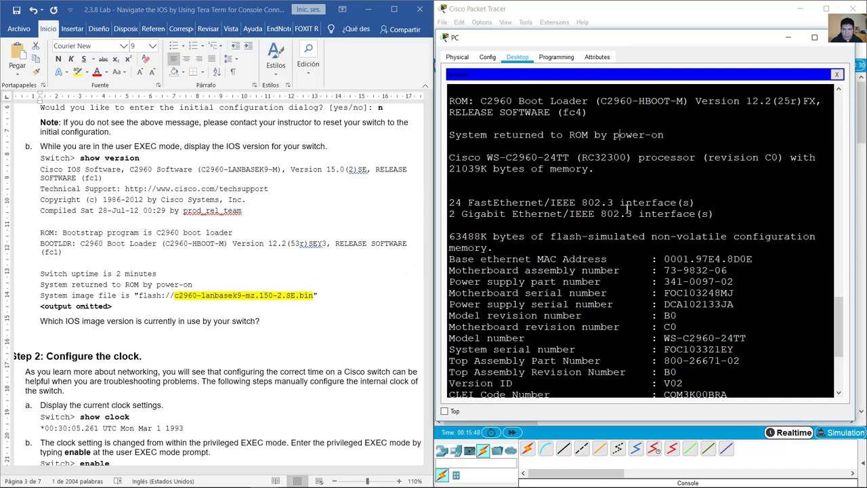
{"action": "scroll", "coordinate": [627, 211], "scroll_direction": "down", "scroll_amount": 5}
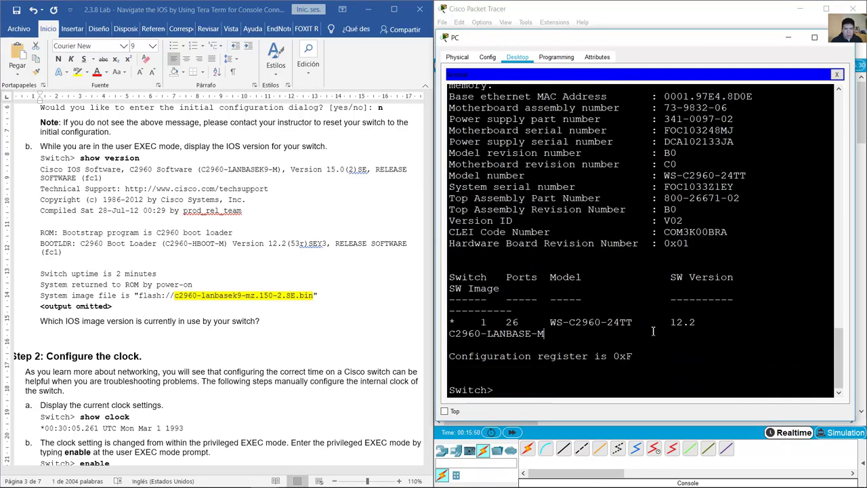
- Run show flash: and compare the image version 122 with the handout's sample 150
{"action": "type", "text": "show flash:"}
{"action": "key", "text": "Return"}
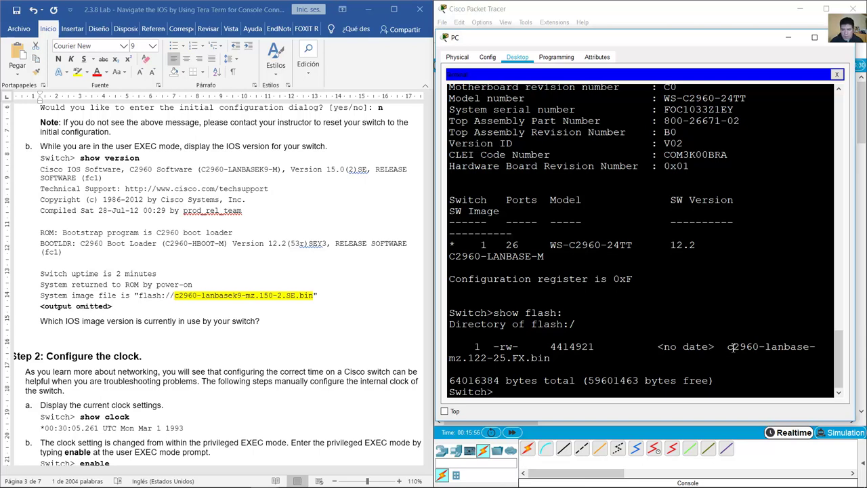
{"action": "left_click_drag", "start_coordinate": [732, 347], "coordinate": [489, 359]}
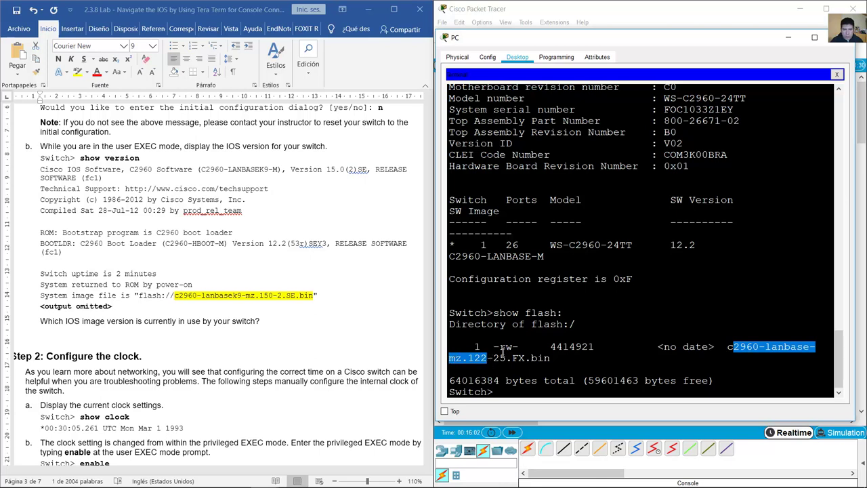
{"action": "double_click", "coordinate": [266, 295]}
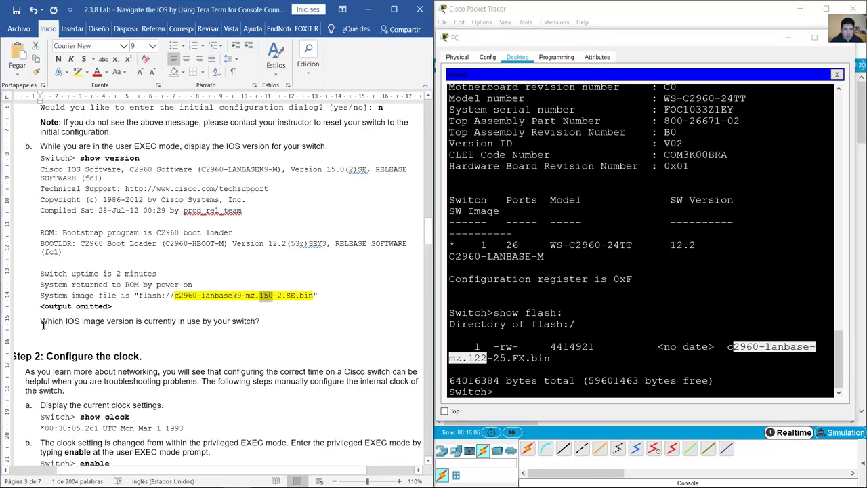
{"action": "left_click_drag", "start_coordinate": [43, 325], "coordinate": [265, 319]}
{"action": "left_click", "coordinate": [224, 296]}
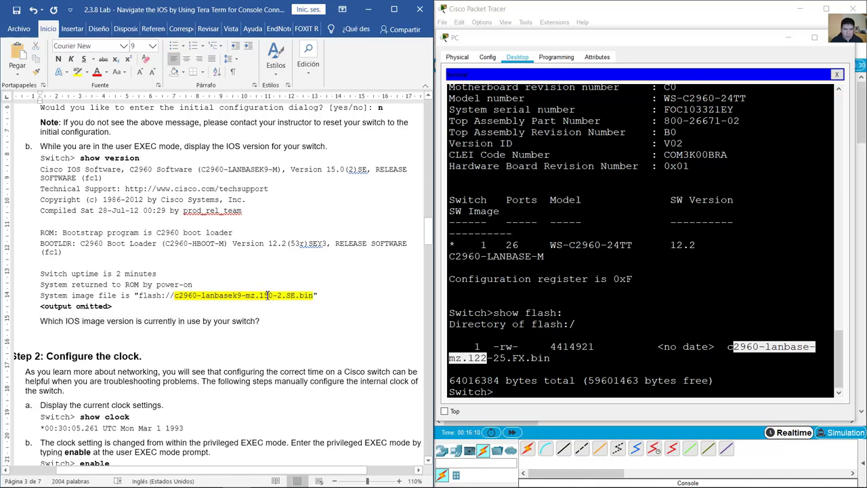
{"action": "double_click", "coordinate": [268, 295]}
{"action": "left_click", "coordinate": [734, 347]}
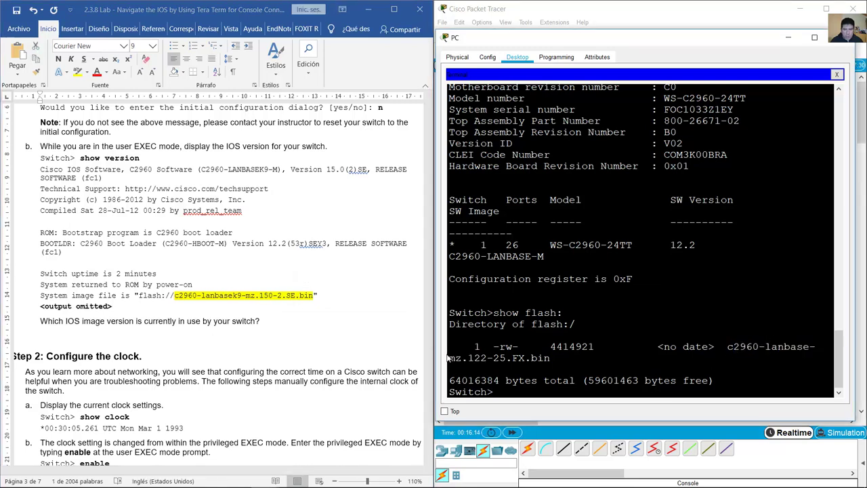
{"action": "left_click_drag", "start_coordinate": [469, 359], "coordinate": [490, 360]}
{"action": "scroll", "coordinate": [142, 291], "scroll_direction": "down", "scroll_amount": 5}
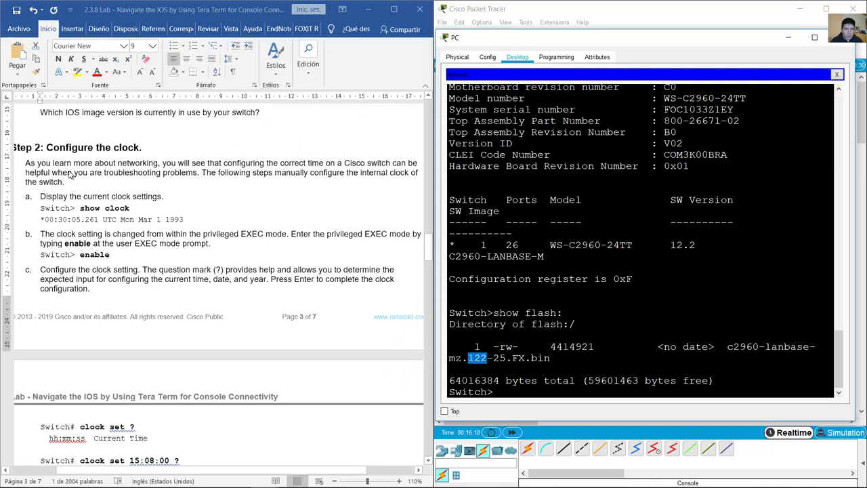
- Highlight the handout's Step 2 Configure the clock heading and its introduction
{"action": "left_click", "coordinate": [50, 144]}
{"action": "left_click_drag", "start_coordinate": [47, 147], "coordinate": [161, 187]}
{"action": "mouse_move", "coordinate": [90, 177]}
{"action": "left_mouse_down"}
{"action": "mouse_move", "coordinate": [94, 164]}
{"action": "mouse_move", "coordinate": [365, 181]}
{"action": "mouse_move", "coordinate": [374, 173]}
{"action": "mouse_move", "coordinate": [71, 187]}
{"action": "mouse_move", "coordinate": [84, 190]}
{"action": "left_mouse_up"}
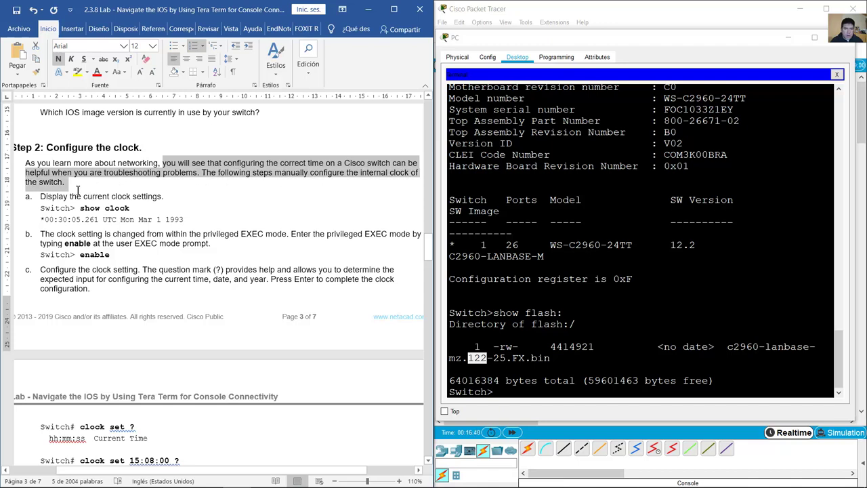
- Run show clock, showing 0:11:7.391 UTC Mon Mar 1 1993, and read the privileged EXEC instruction
{"action": "left_click", "coordinate": [596, 262]}
{"action": "type", "text": "show clock"}
{"action": "key", "text": "Return"}
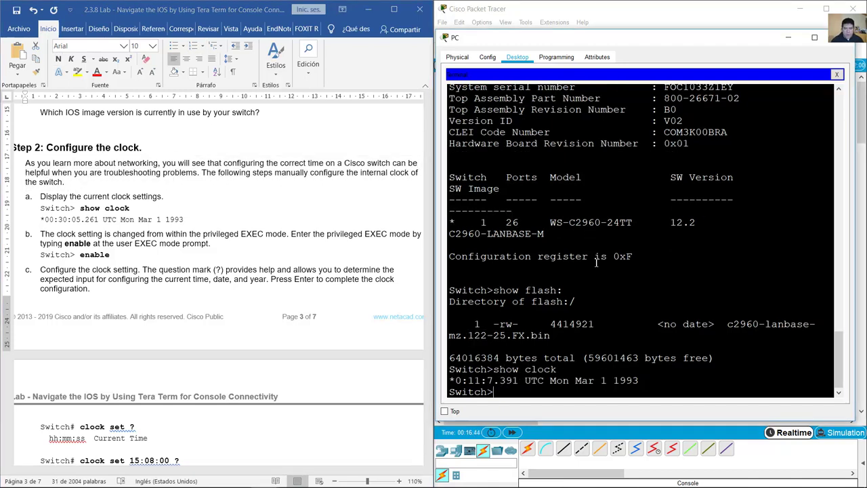
{"action": "left_click_drag", "start_coordinate": [642, 382], "coordinate": [447, 383]}
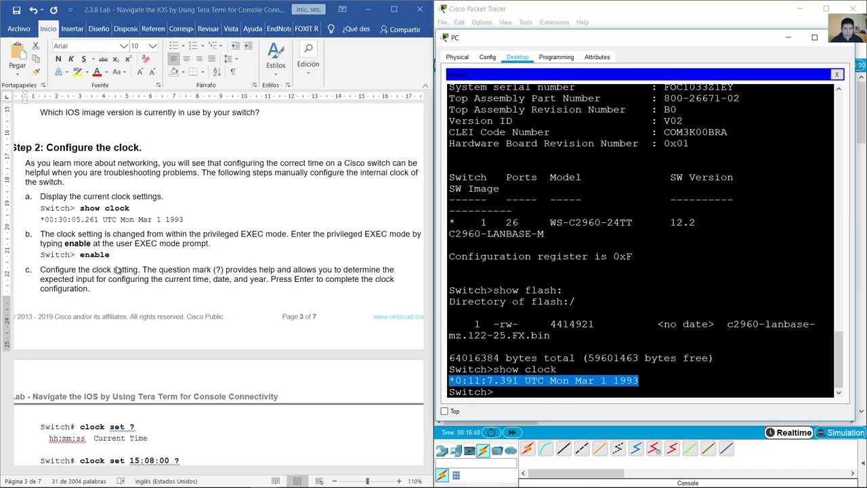
{"action": "left_click", "coordinate": [51, 248]}
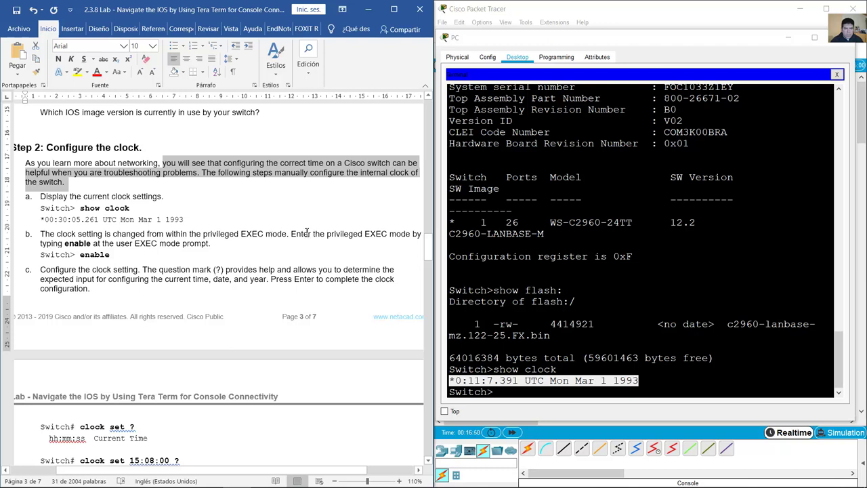
{"action": "left_click_drag", "start_coordinate": [306, 233], "coordinate": [365, 240]}
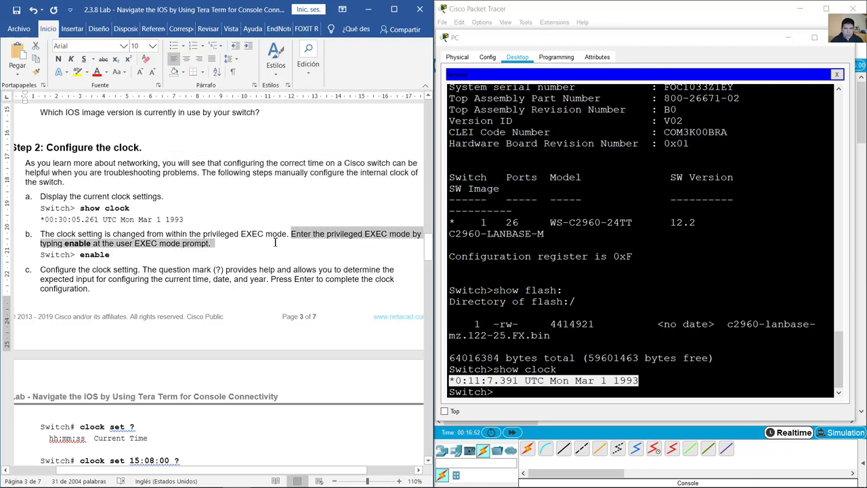
{"action": "left_click_drag", "start_coordinate": [255, 242], "coordinate": [110, 244]}
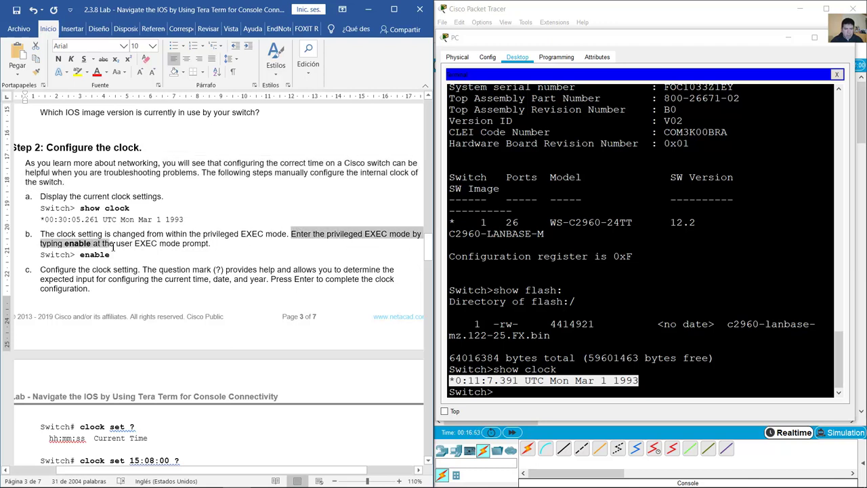
- Enter enable to reach Switch#, then highlight step c's clock-setting and help text
{"action": "left_click", "coordinate": [638, 327]}
{"action": "type", "text": "enable"}
{"action": "key", "text": "Return"}
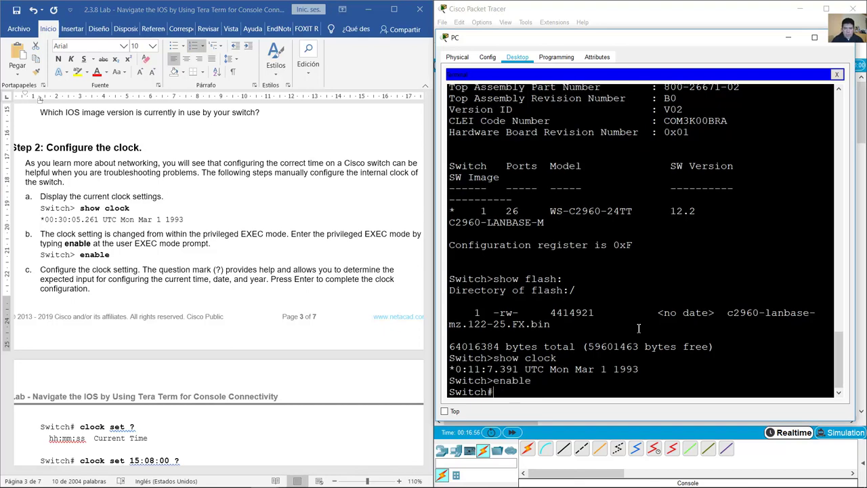
{"action": "scroll", "coordinate": [154, 238], "scroll_direction": "down", "scroll_amount": 4}
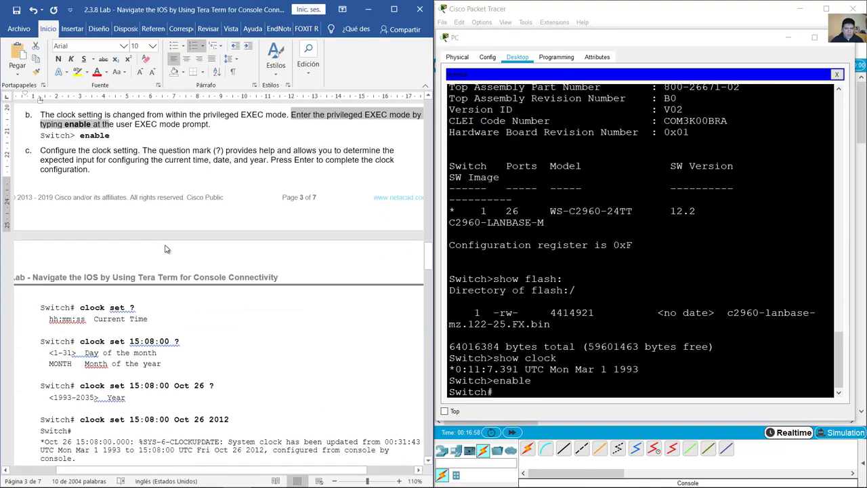
{"action": "scroll", "coordinate": [154, 238], "scroll_direction": "down", "scroll_amount": 2}
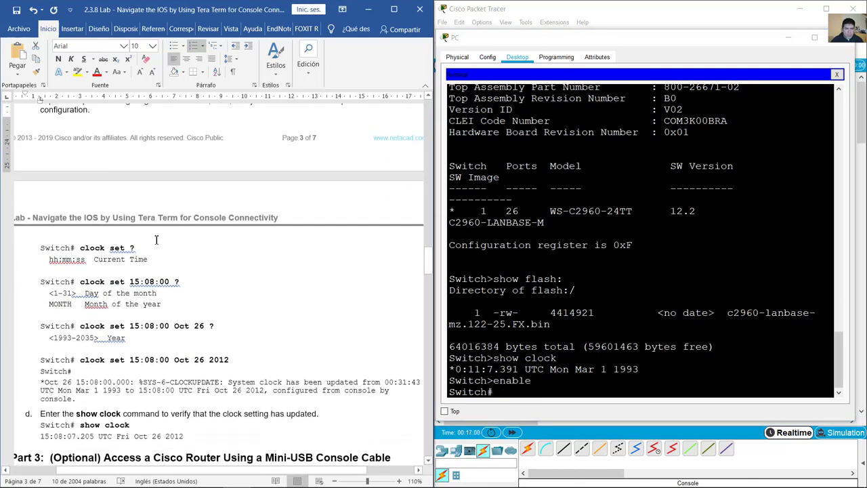
{"action": "scroll", "coordinate": [155, 239], "scroll_direction": "up", "scroll_amount": 2}
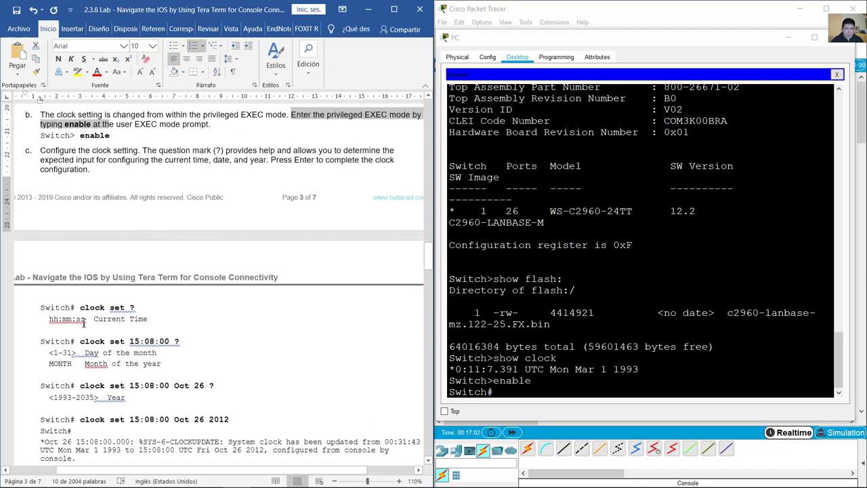
{"action": "left_click_drag", "start_coordinate": [35, 150], "coordinate": [272, 160]}
{"action": "left_click", "coordinate": [160, 154]}
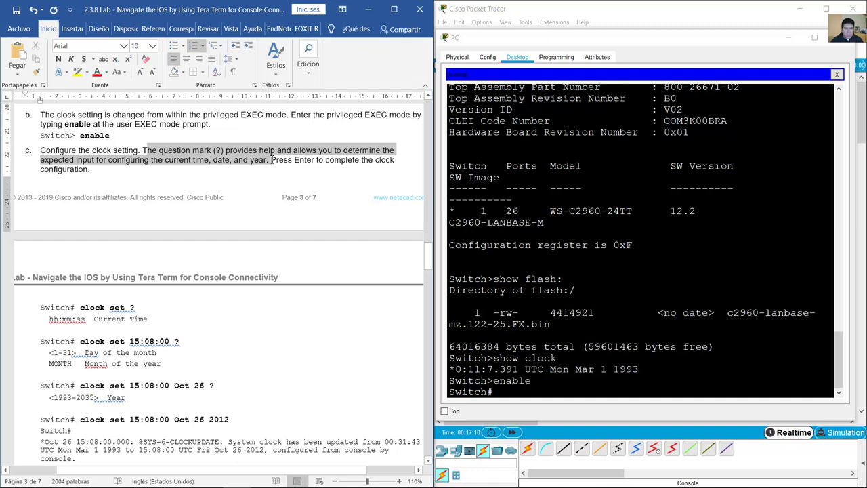
{"action": "left_click_drag", "start_coordinate": [271, 160], "coordinate": [272, 160]}
{"action": "left_click", "coordinate": [613, 310]}
- Start the clock set command, using ? help to enter the time 08:08:00
{"action": "type", "text": "clock set "}
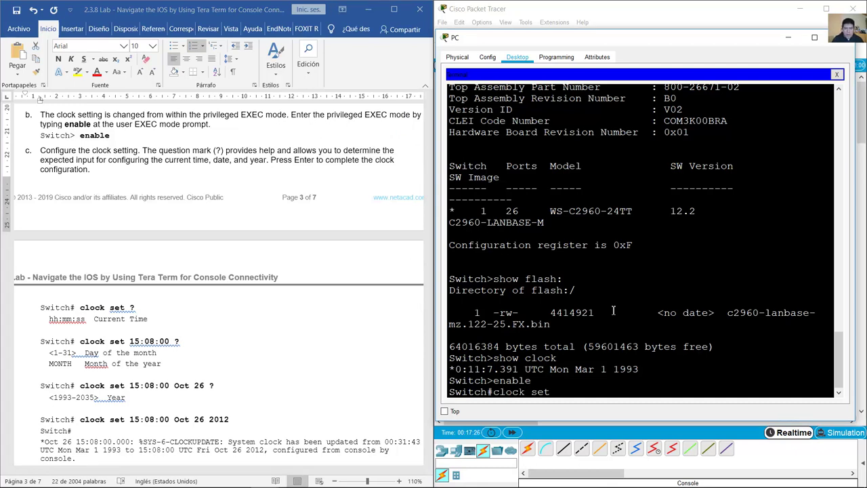
{"action": "type", "text": "?"}
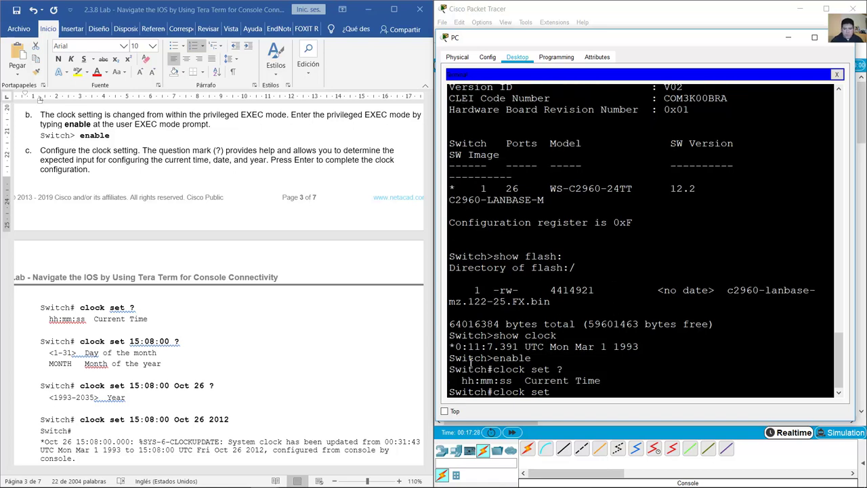
{"action": "left_click_drag", "start_coordinate": [462, 380], "coordinate": [512, 381]}
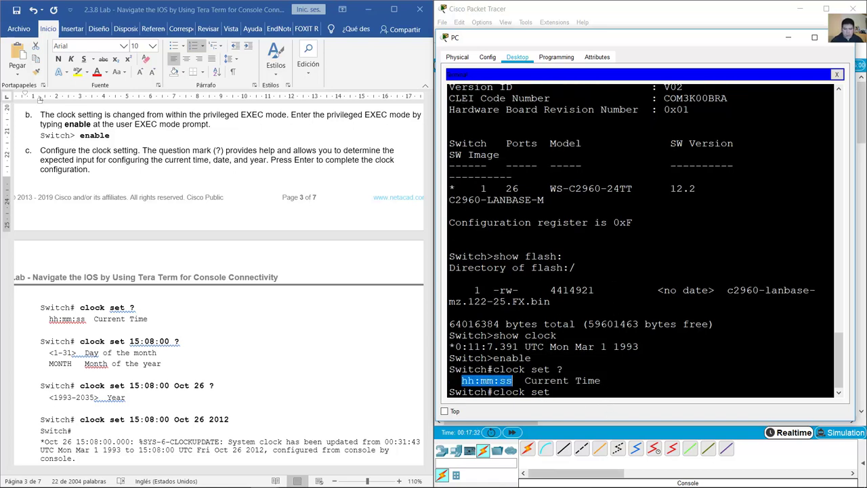
{"action": "left_click", "coordinate": [625, 393]}
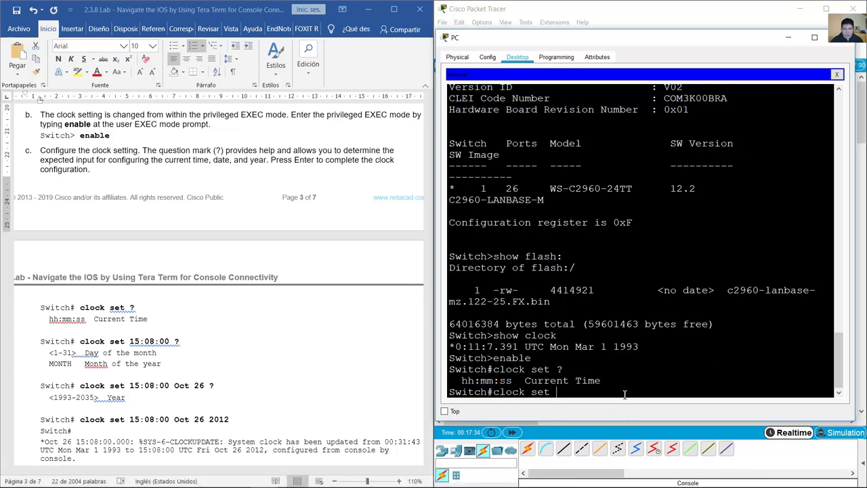
{"action": "type", "text": "08::08::00"}
{"action": "key", "text": "BackSpace"}
{"action": "key", "text": "BackSpace"}
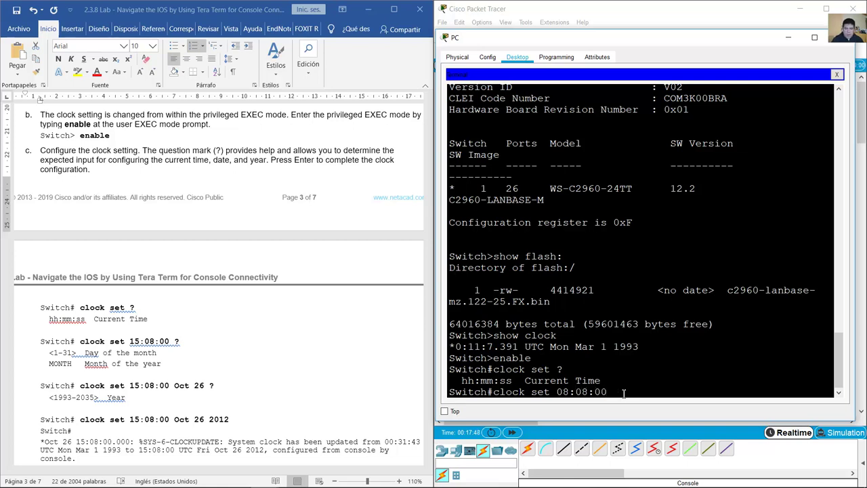
{"action": "type", "text": "?"}
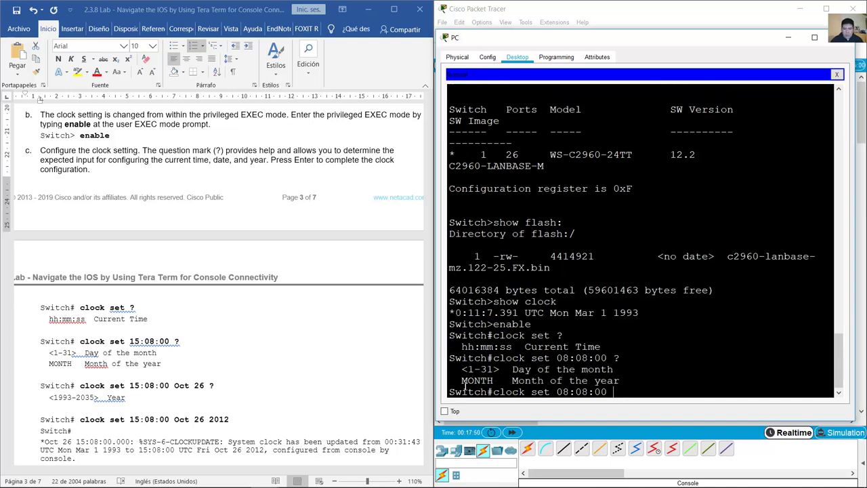
{"action": "left_click_drag", "start_coordinate": [455, 369], "coordinate": [619, 378]}
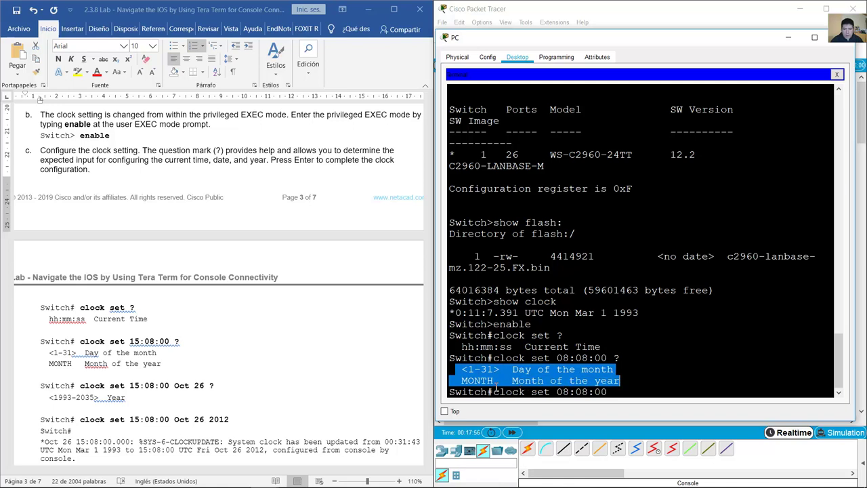
{"action": "left_click", "coordinate": [618, 392]}
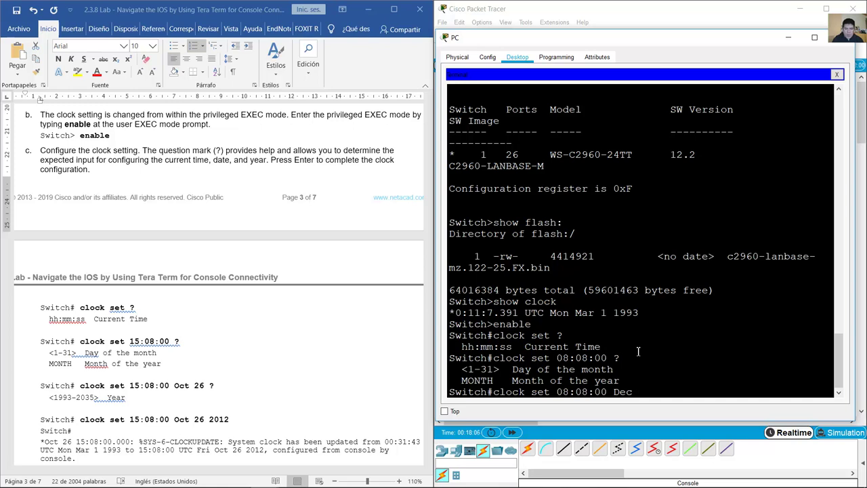
- Enter day 12 and year 2019 with ? help and apply the clock setting
{"action": "type", "text": "?"}
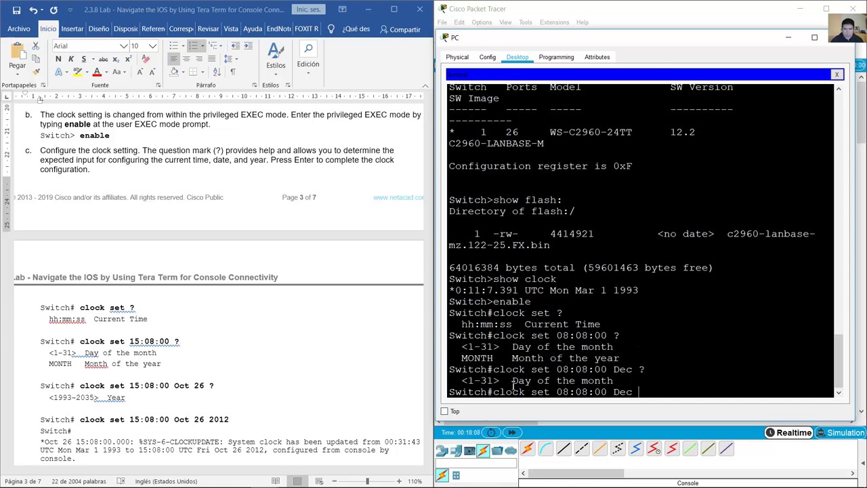
{"action": "left_click_drag", "start_coordinate": [513, 384], "coordinate": [613, 383]}
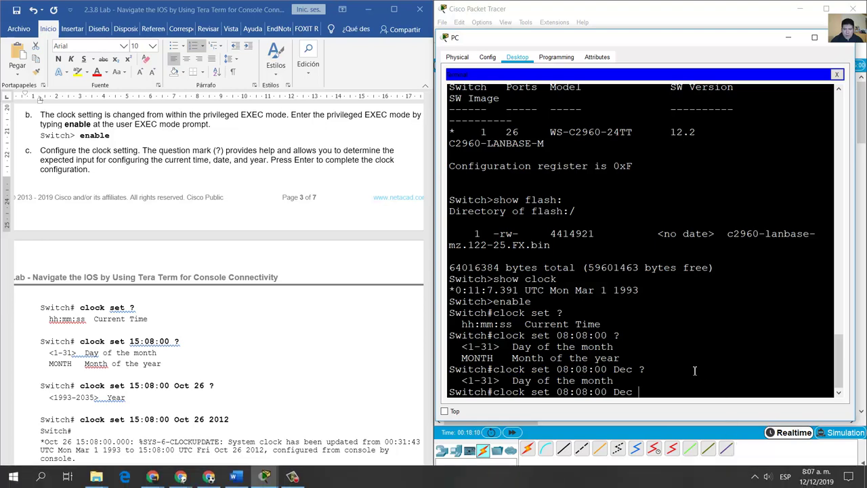
{"action": "type", "text": "12"}
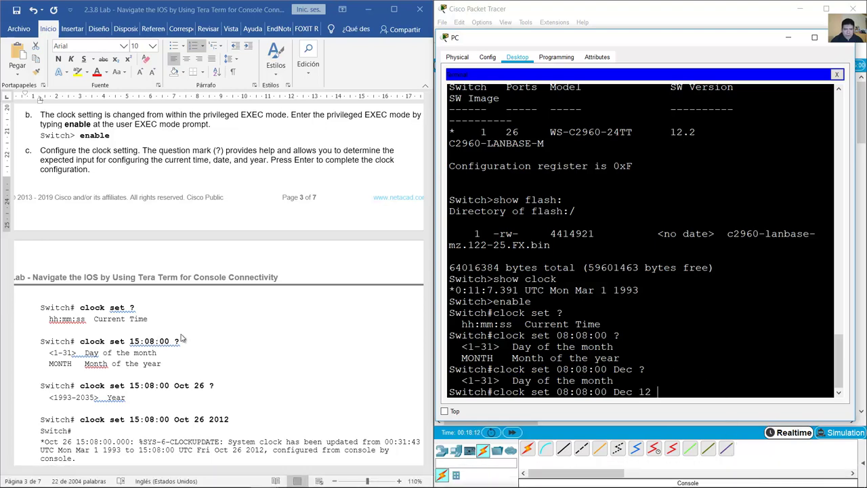
{"action": "left_click_drag", "start_coordinate": [144, 150], "coordinate": [279, 159]}
{"action": "scroll", "coordinate": [181, 335], "scroll_direction": "down", "scroll_amount": 5}
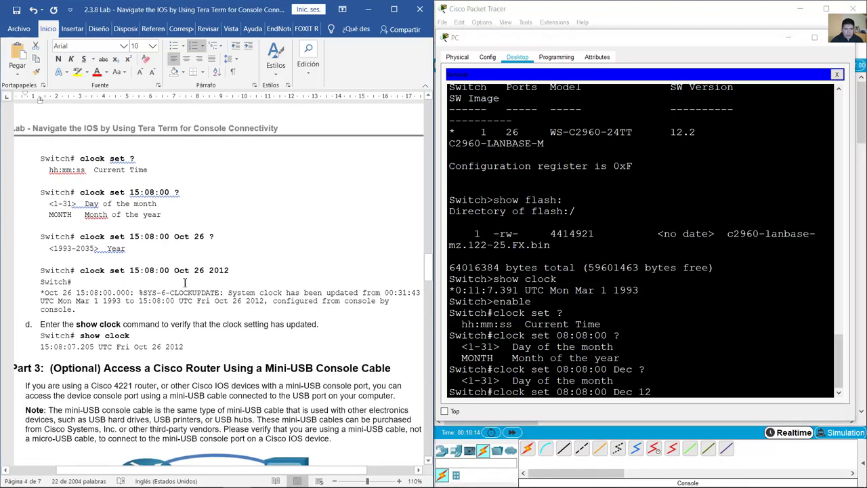
{"action": "left_click", "coordinate": [684, 393]}
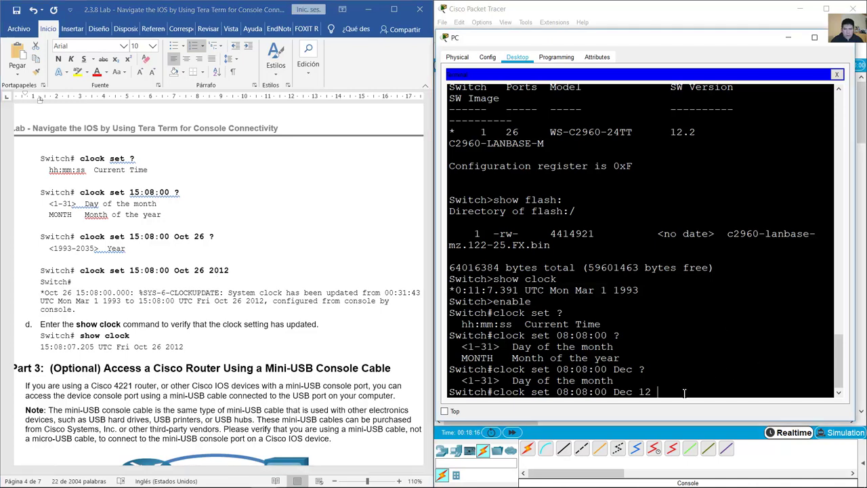
{"action": "type", "text": "?"}
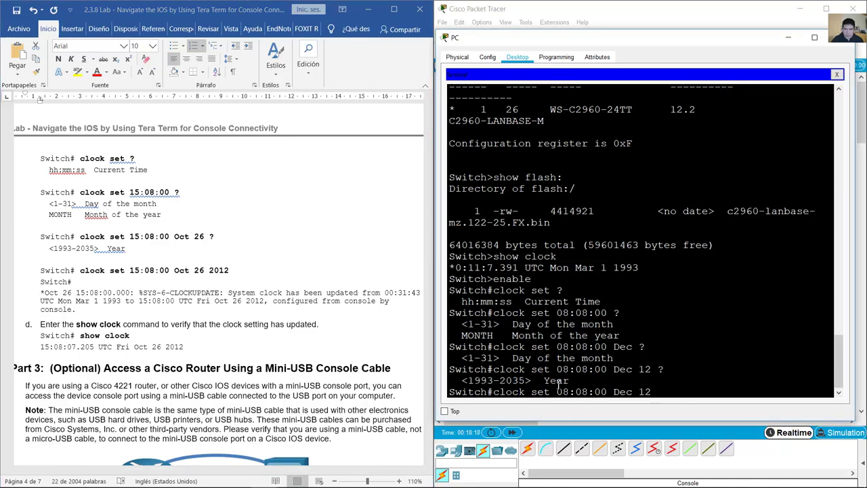
{"action": "left_click_drag", "start_coordinate": [547, 381], "coordinate": [579, 382]}
{"action": "left_click", "coordinate": [669, 394]}
{"action": "type", "text": "2019"}
{"action": "key", "text": "Return"}
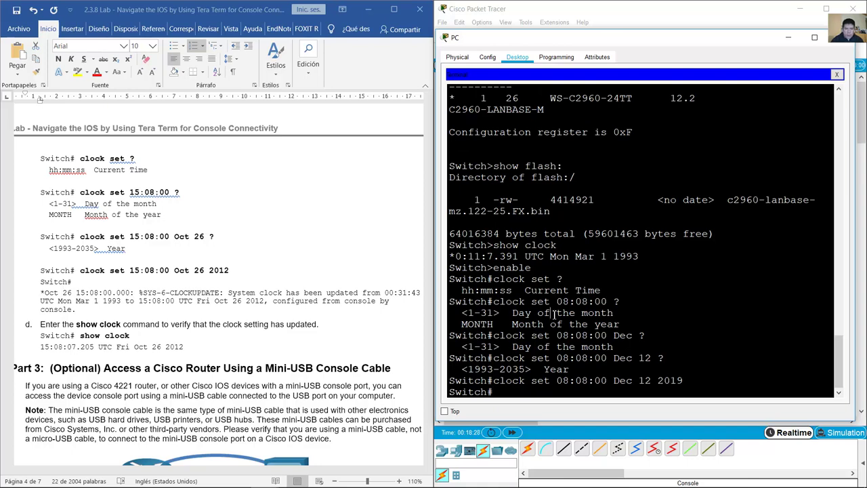
- Run show clock to confirm the switch reports Thu Dec 12 2019
{"action": "type", "text": "show clock"}
{"action": "key", "text": "Return"}
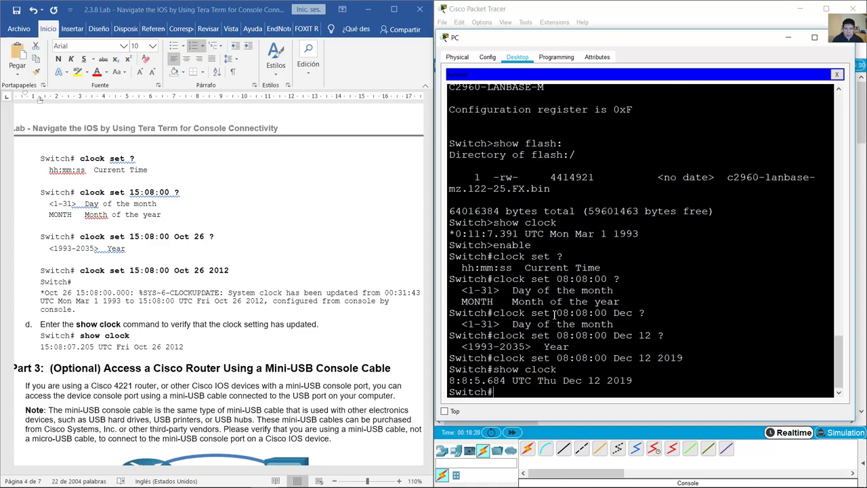
{"action": "left_click_drag", "start_coordinate": [630, 379], "coordinate": [445, 381]}
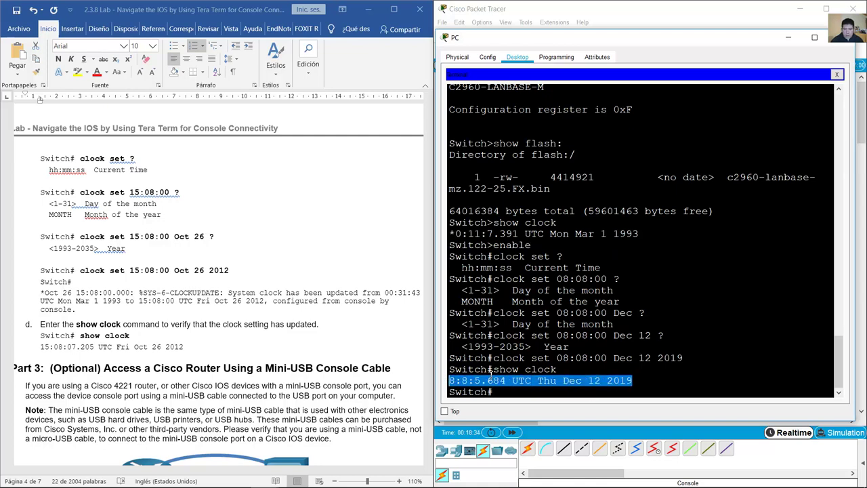
- Check the Part 3 instructions, then add a generic PC1 below the existing PC
{"action": "left_click", "coordinate": [183, 287]}
{"action": "scroll", "coordinate": [182, 286], "scroll_direction": "down", "scroll_amount": 5}
{"action": "scroll", "coordinate": [181, 286], "scroll_direction": "down", "scroll_amount": 1}
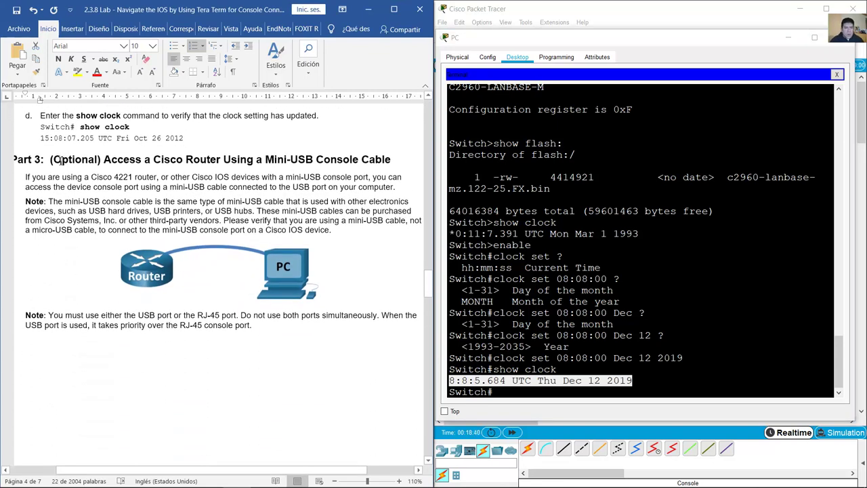
{"action": "left_click_drag", "start_coordinate": [104, 159], "coordinate": [393, 159]}
{"action": "left_click", "coordinate": [788, 38]}
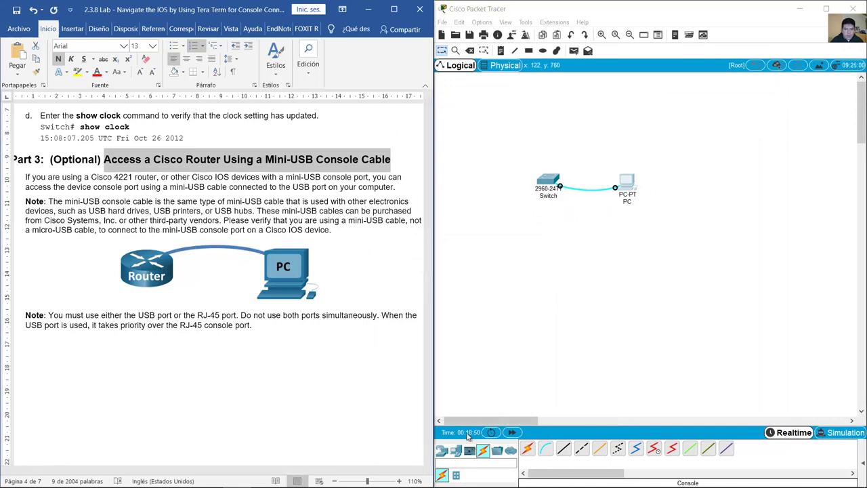
{"action": "left_click", "coordinate": [455, 451]}
{"action": "left_click", "coordinate": [528, 450]}
{"action": "left_click", "coordinate": [626, 248]}
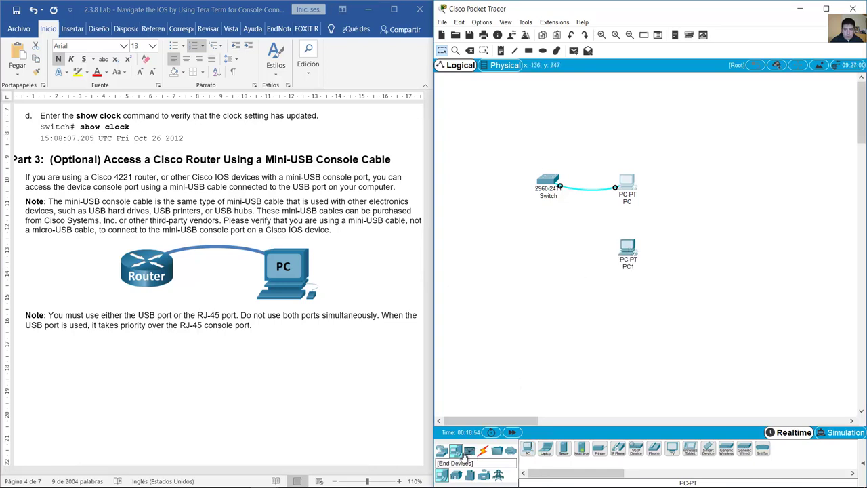
- Place an ISR4321 router, Router0, to the left of PC1
{"action": "left_click", "coordinate": [100, 189]}
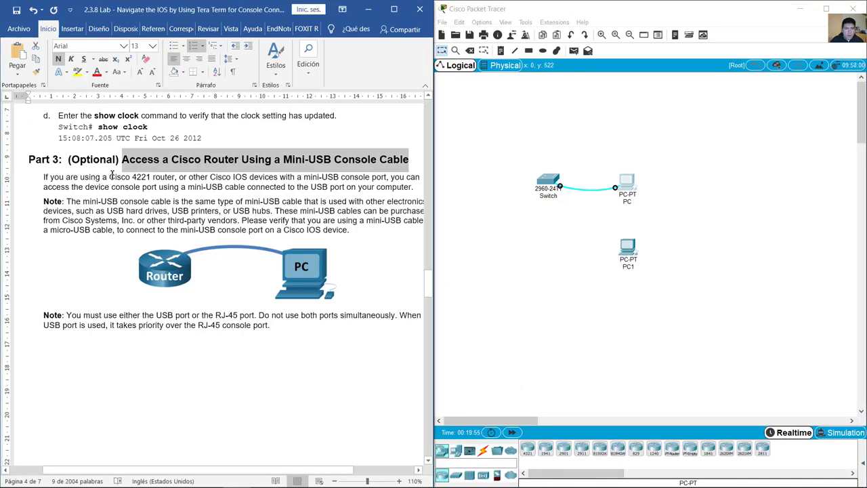
{"action": "left_click_drag", "start_coordinate": [110, 177], "coordinate": [175, 177]}
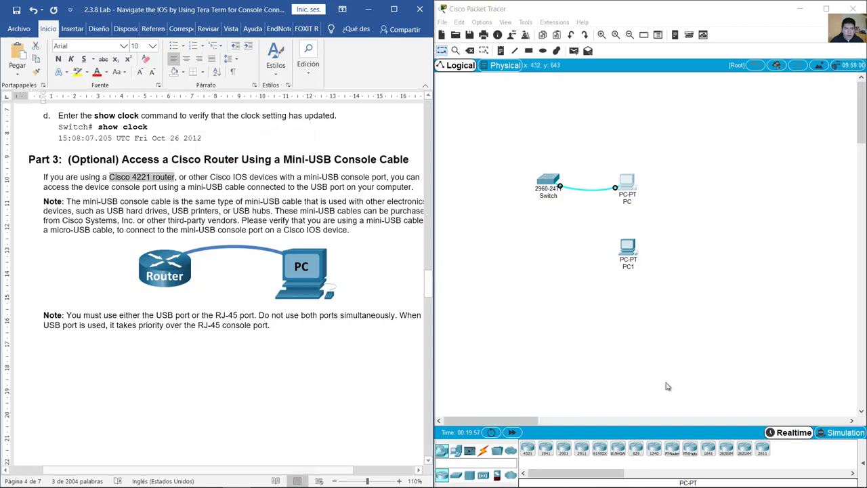
{"action": "left_click", "coordinate": [527, 452]}
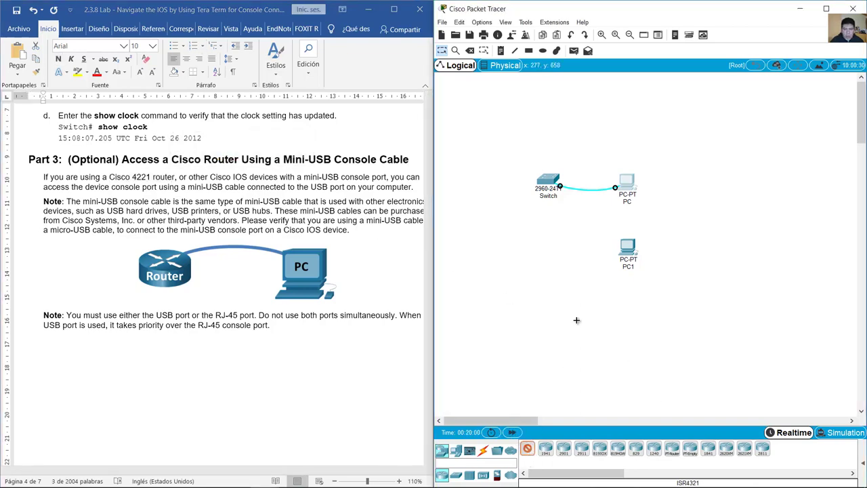
{"action": "left_click", "coordinate": [545, 245]}
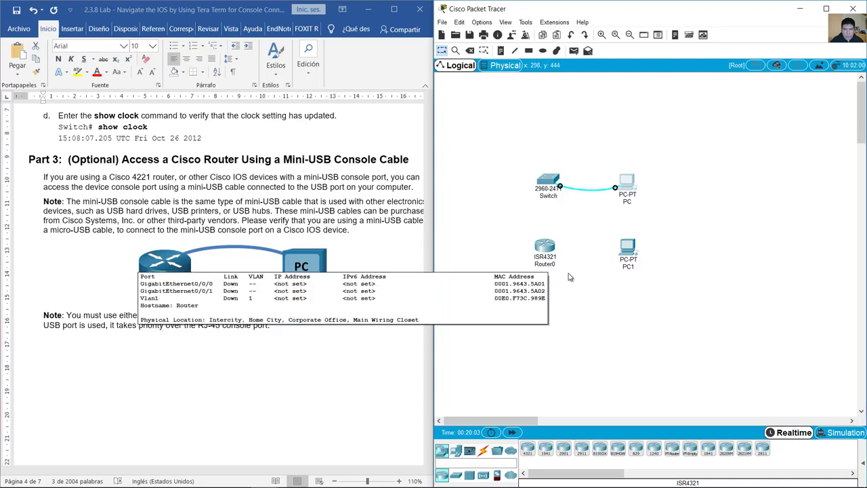
- Connect a USB console cable from PC1's USB0 to Router0's USB Console port
{"action": "left_click", "coordinate": [484, 451]}
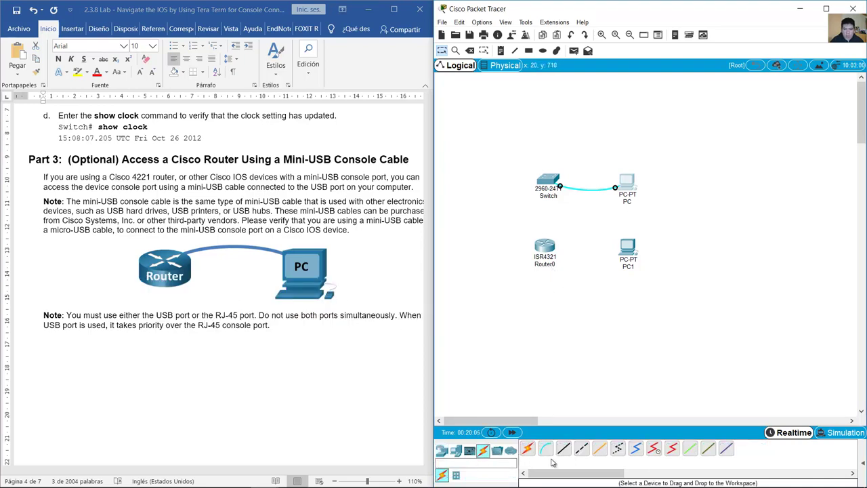
{"action": "left_click", "coordinate": [726, 451]}
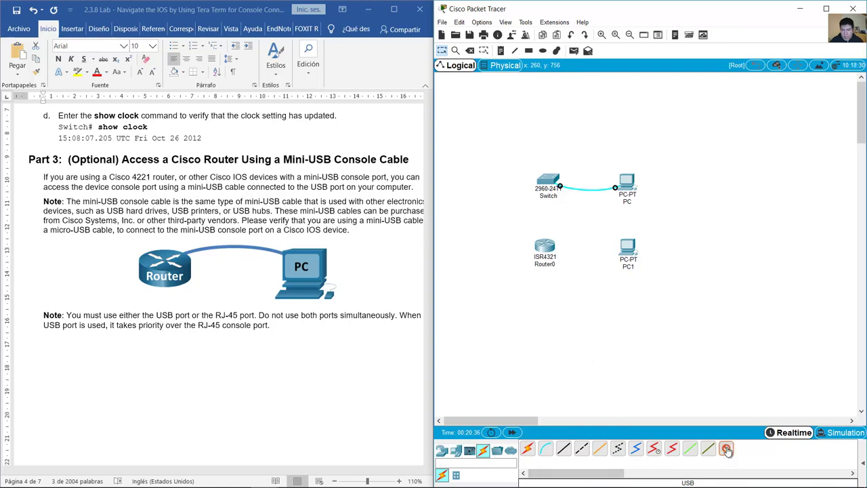
{"action": "left_click", "coordinate": [631, 249]}
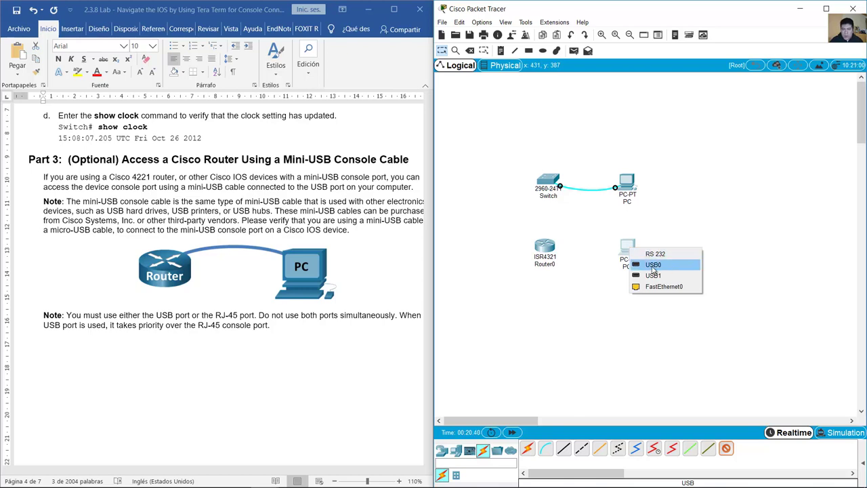
{"action": "left_click", "coordinate": [652, 269]}
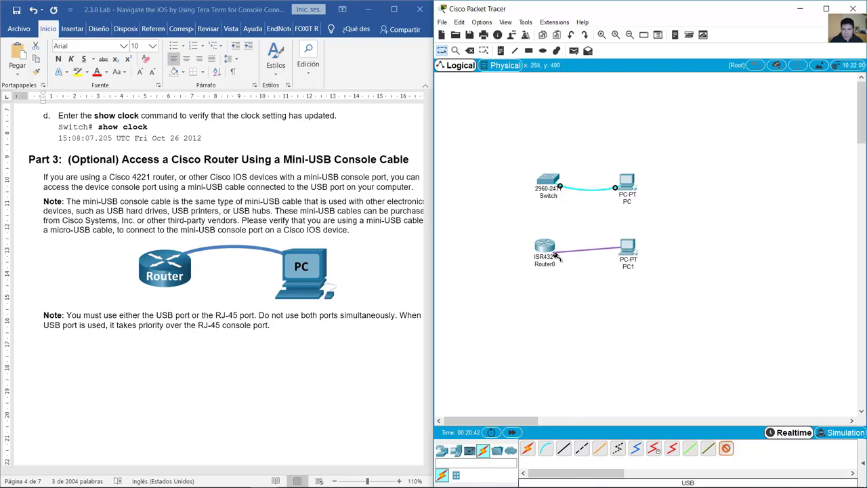
{"action": "left_click", "coordinate": [555, 253]}
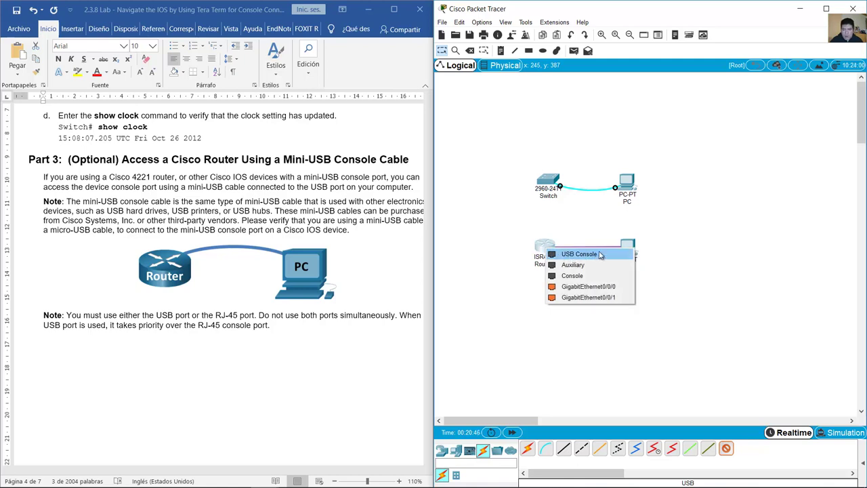
{"action": "left_click", "coordinate": [579, 253]}
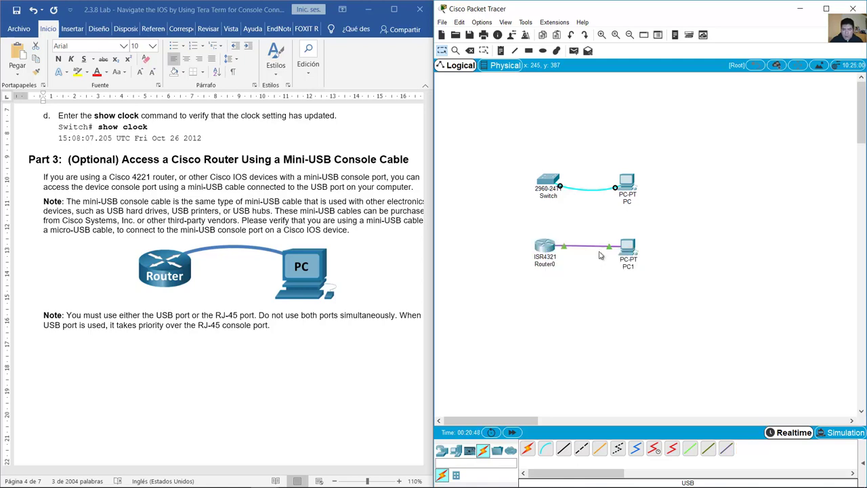
{"action": "left_click_drag", "start_coordinate": [174, 178], "coordinate": [109, 177]}
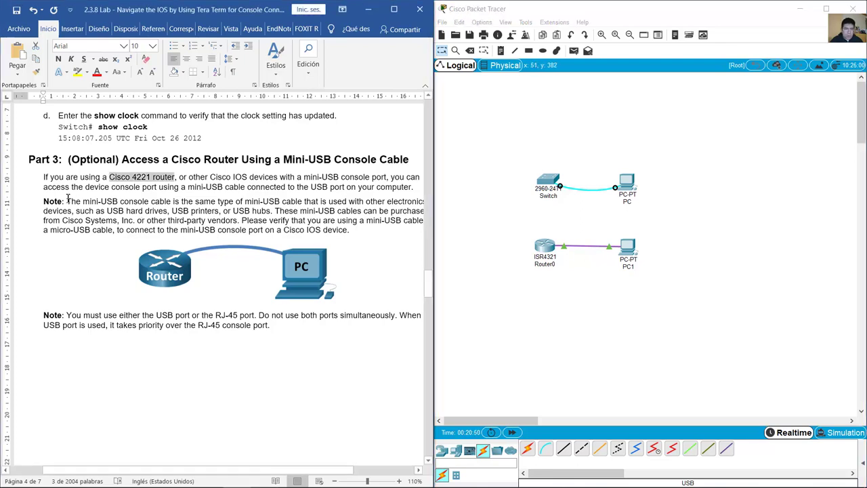
- Read the opening Part 3 paragraph about mini-USB console connections
{"action": "left_click", "coordinate": [45, 178]}
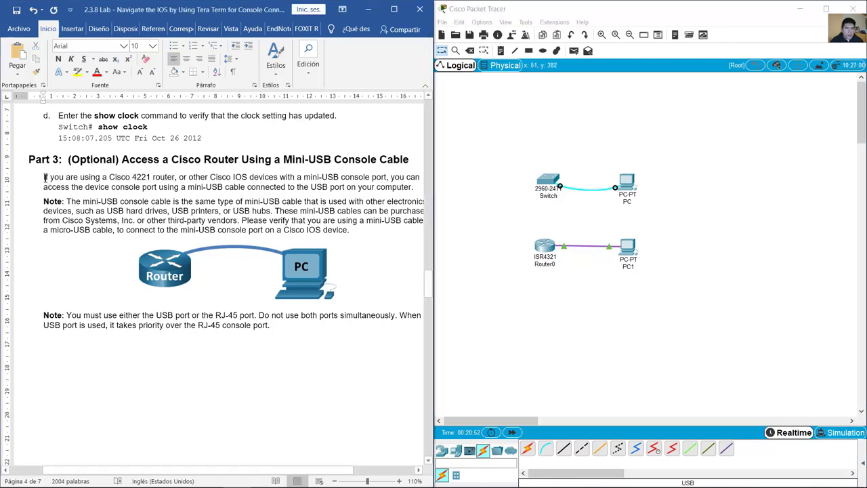
{"action": "left_click_drag", "start_coordinate": [45, 178], "coordinate": [271, 176]}
{"action": "key", "text": "shift+Right"}
{"action": "key", "text": "shift+Right"}
{"action": "key", "text": "shift+Right"}
{"action": "key", "text": "shift+Right"}
{"action": "key", "text": "shift+Right"}
{"action": "key", "text": "shift+Right"}
{"action": "key", "text": "shift+Right"}
{"action": "key", "text": "shift+Right"}
{"action": "key", "text": "shift+Right"}
{"action": "key", "text": "shift+Right"}
{"action": "key", "text": "shift+Right"}
{"action": "key", "text": "shift+Right"}
{"action": "key", "text": "shift+Right"}
{"action": "key", "text": "shift+Right"}
{"action": "key", "text": "shift+Right"}
{"action": "key", "text": "shift+Right"}
{"action": "key", "text": "shift+Right"}
{"action": "key", "text": "shift+Right"}
{"action": "key", "text": "shift+Right"}
{"action": "key", "text": "shift+Right"}
{"action": "left_click_drag", "start_coordinate": [296, 182], "coordinate": [406, 188]}
{"action": "scroll", "coordinate": [268, 191], "scroll_direction": "down", "scroll_amount": 1}
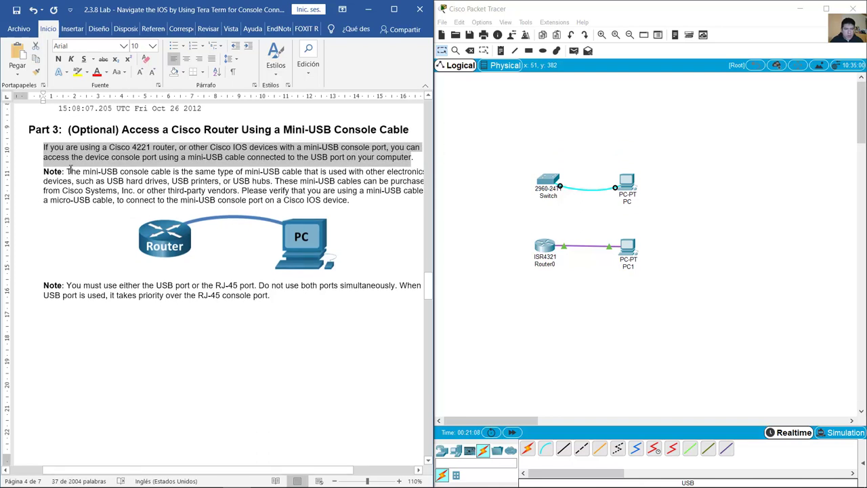
{"action": "left_click_drag", "start_coordinate": [74, 173], "coordinate": [117, 191]}
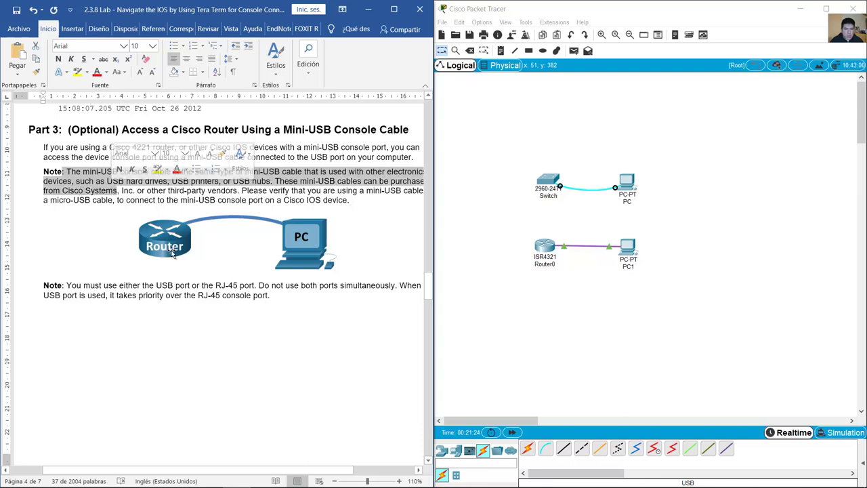
- Read the Note on third-party vendors and scroll down to Step 1
{"action": "left_click_drag", "start_coordinate": [325, 472], "coordinate": [341, 472]}
{"action": "left_click", "coordinate": [123, 191]}
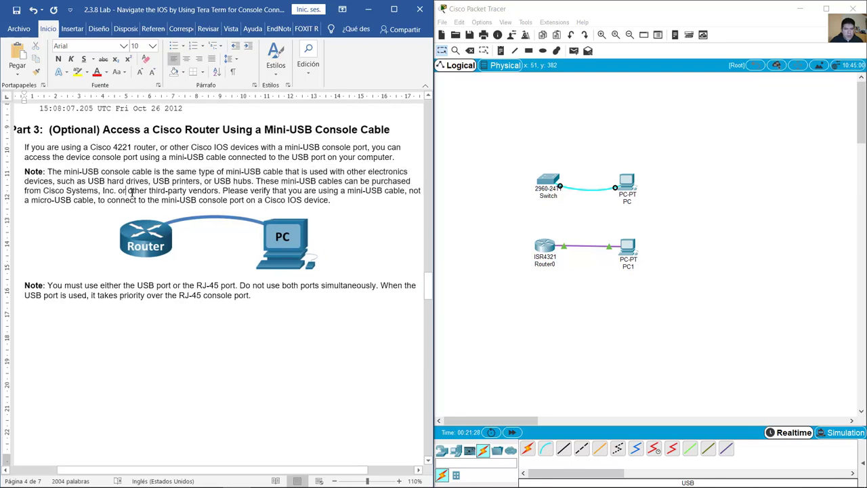
{"action": "left_click_drag", "start_coordinate": [135, 192], "coordinate": [323, 206]}
{"action": "scroll", "coordinate": [205, 244], "scroll_direction": "down", "scroll_amount": 3}
{"action": "mouse_move", "coordinate": [43, 197]}
{"action": "left_mouse_down"}
{"action": "mouse_move", "coordinate": [118, 198]}
{"action": "mouse_move", "coordinate": [43, 197]}
{"action": "mouse_move", "coordinate": [107, 197]}
{"action": "mouse_move", "coordinate": [126, 207]}
{"action": "mouse_move", "coordinate": [212, 196]}
{"action": "mouse_move", "coordinate": [190, 197]}
{"action": "mouse_move", "coordinate": [376, 196]}
{"action": "mouse_move", "coordinate": [52, 206]}
{"action": "mouse_move", "coordinate": [252, 207]}
{"action": "left_mouse_up"}
{"action": "scroll", "coordinate": [263, 268], "scroll_direction": "down", "scroll_amount": 5}
{"action": "scroll", "coordinate": [262, 268], "scroll_direction": "down", "scroll_amount": 4}
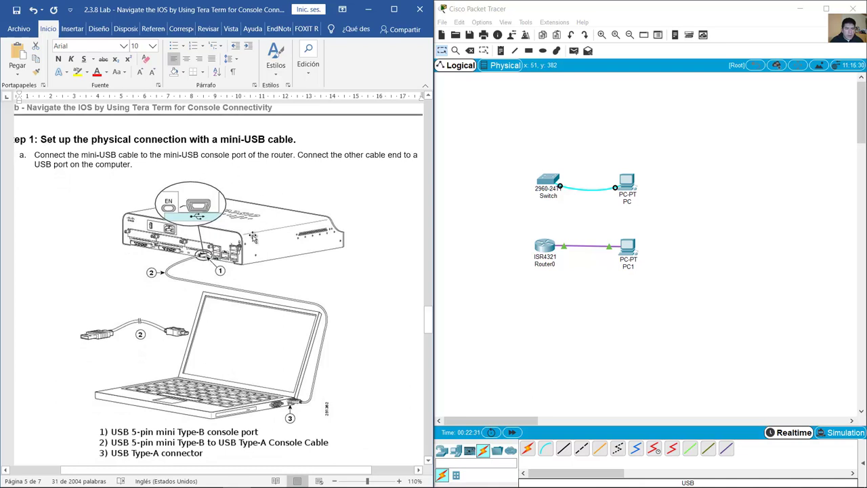
- Scroll past Steps 1–2, select step b, and reach page 6's Reflection Questions
{"action": "scroll", "coordinate": [254, 238], "scroll_direction": "down", "scroll_amount": 1}
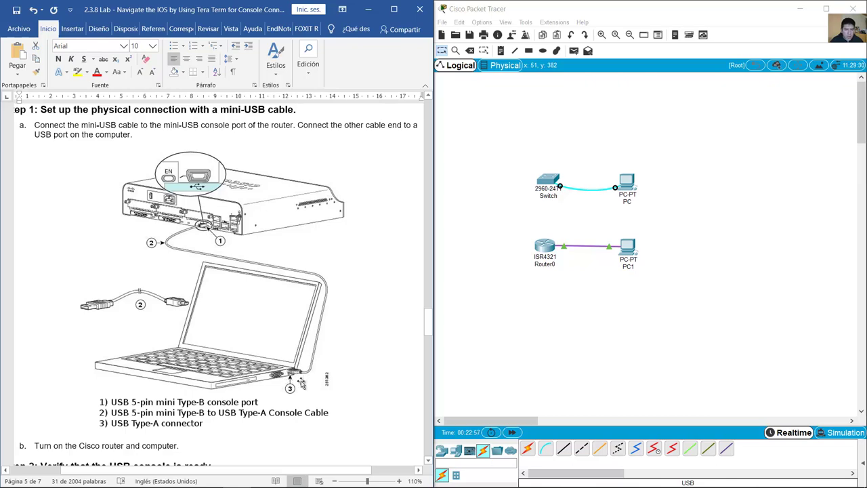
{"action": "scroll", "coordinate": [287, 387], "scroll_direction": "down", "scroll_amount": 5}
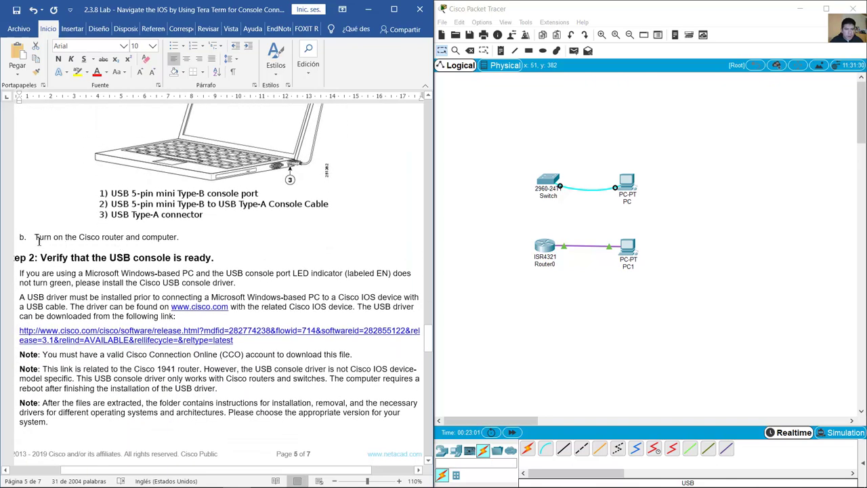
{"action": "left_click_drag", "start_coordinate": [35, 237], "coordinate": [180, 237]}
{"action": "scroll", "coordinate": [283, 282], "scroll_direction": "down", "scroll_amount": 1}
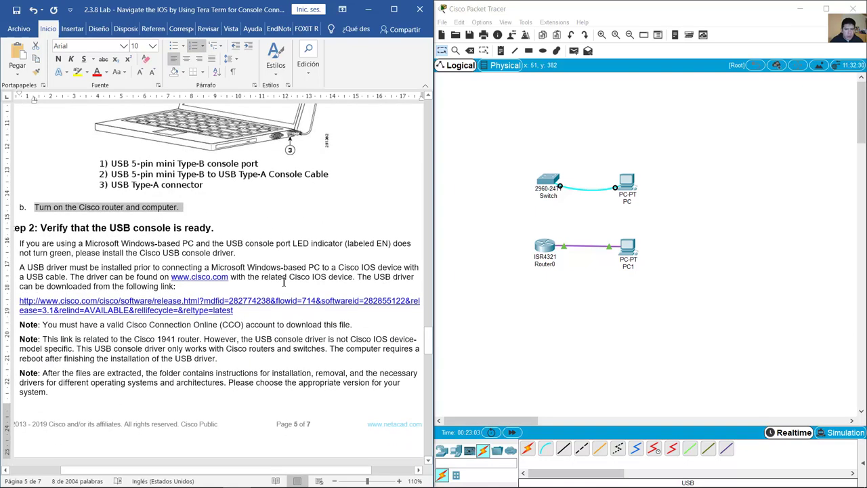
{"action": "scroll", "coordinate": [284, 283], "scroll_direction": "down", "scroll_amount": 4}
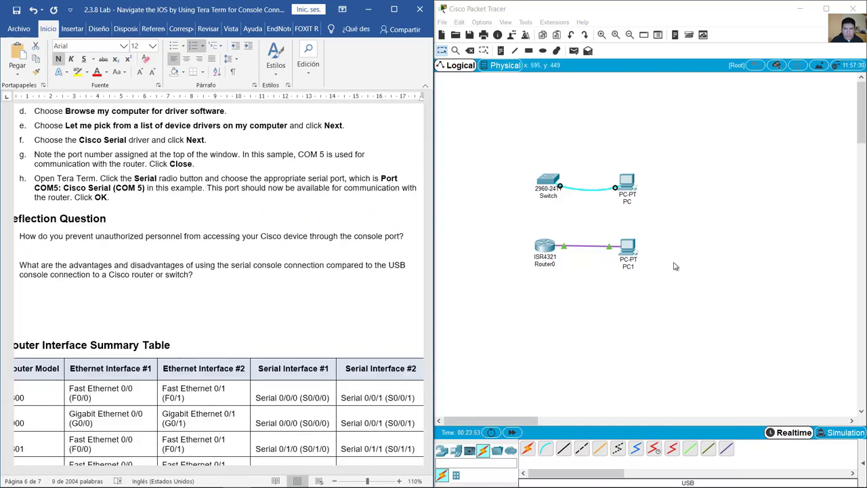
- Open PC1's Terminal and connect to the router at 9600 baud
{"action": "left_click", "coordinate": [629, 251]}
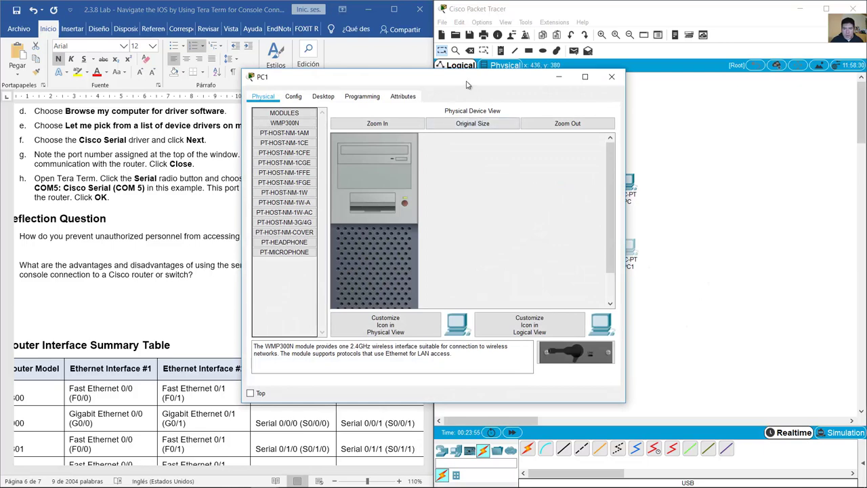
{"action": "left_click_drag", "start_coordinate": [466, 84], "coordinate": [341, 68]}
{"action": "left_click", "coordinate": [197, 80]}
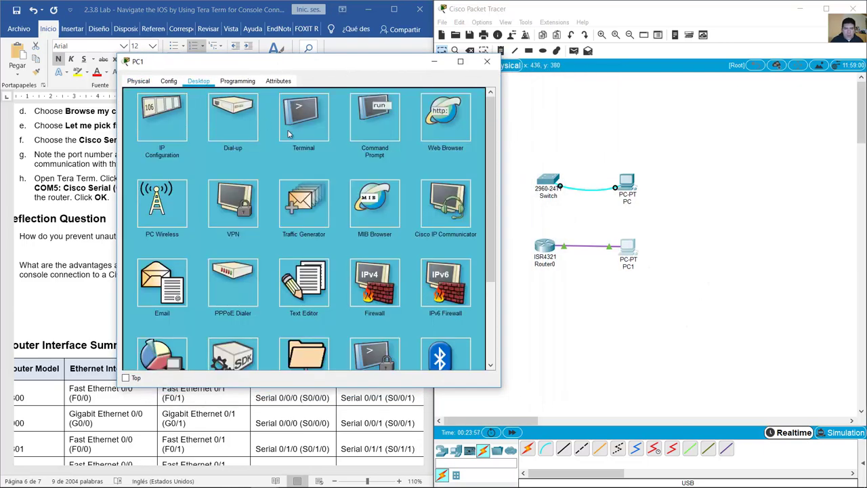
{"action": "left_click", "coordinate": [323, 119]}
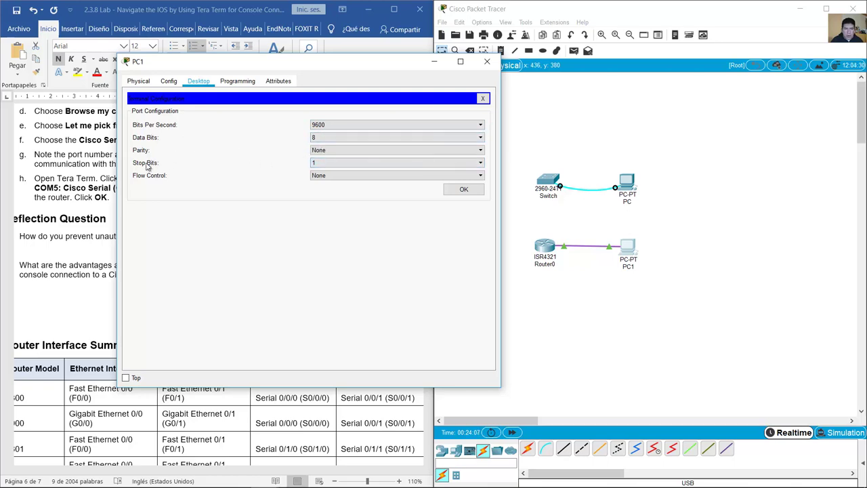
{"action": "left_click", "coordinate": [463, 190]}
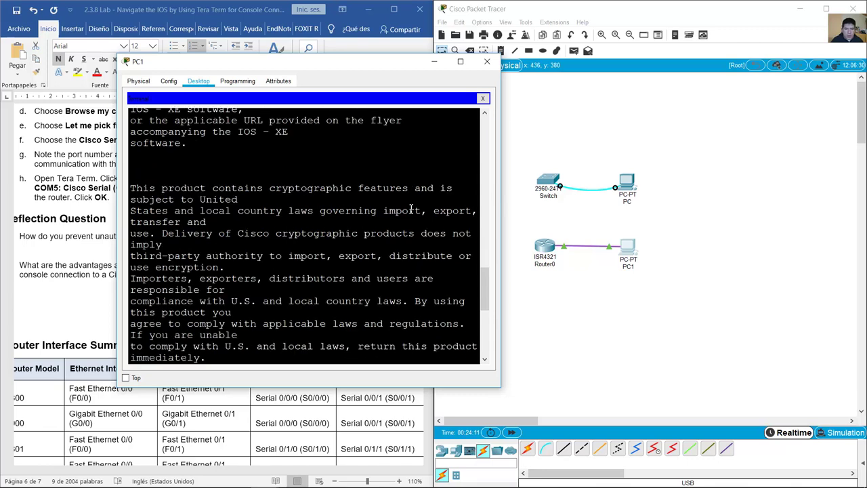
{"action": "left_click_drag", "start_coordinate": [116, 58], "coordinate": [21, 15]}
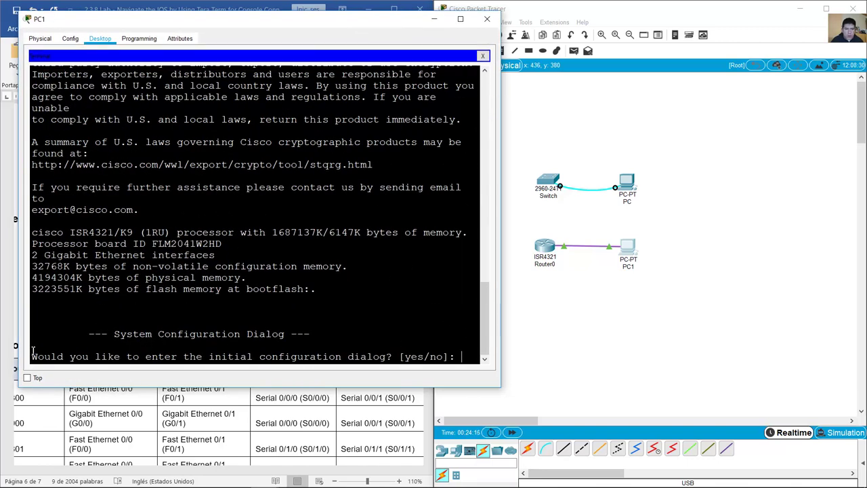
- Decline initial setup, enter privileged mode, run show clock, then close PC1's window
{"action": "left_click_drag", "start_coordinate": [33, 357], "coordinate": [464, 357]}
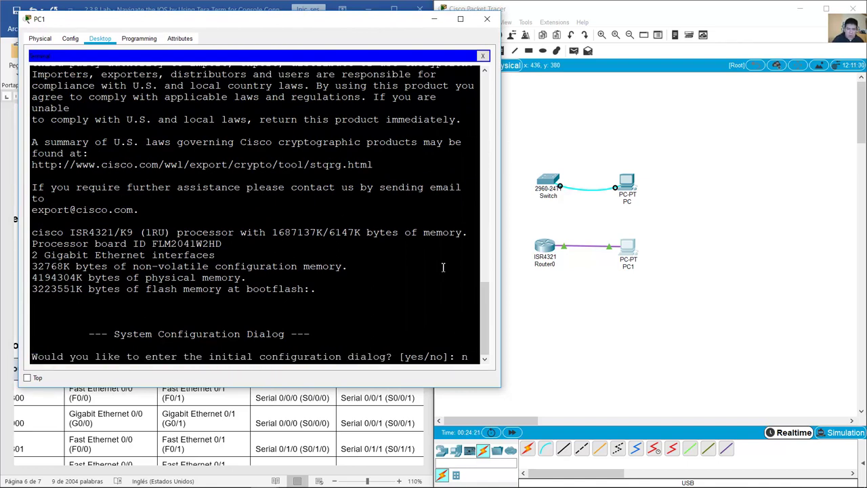
{"action": "type", "text": "n"}
{"action": "key", "text": "Return"}
{"action": "key", "text": "Return"}
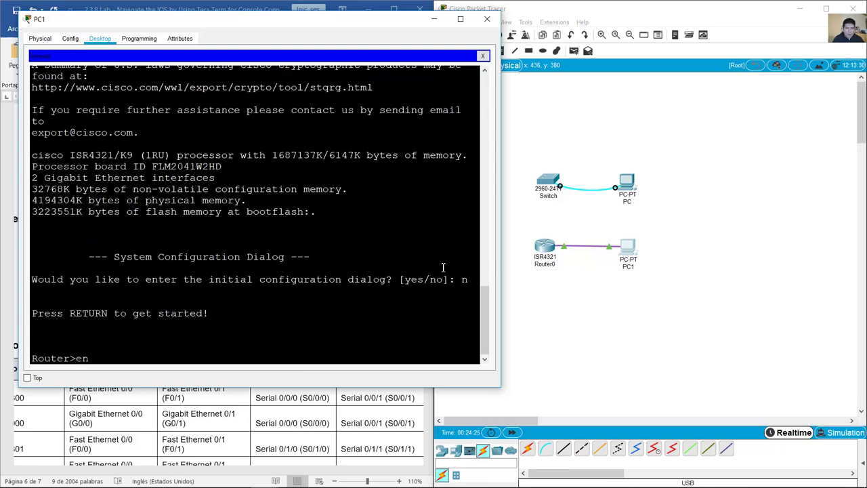
{"action": "key", "text": "Return"}
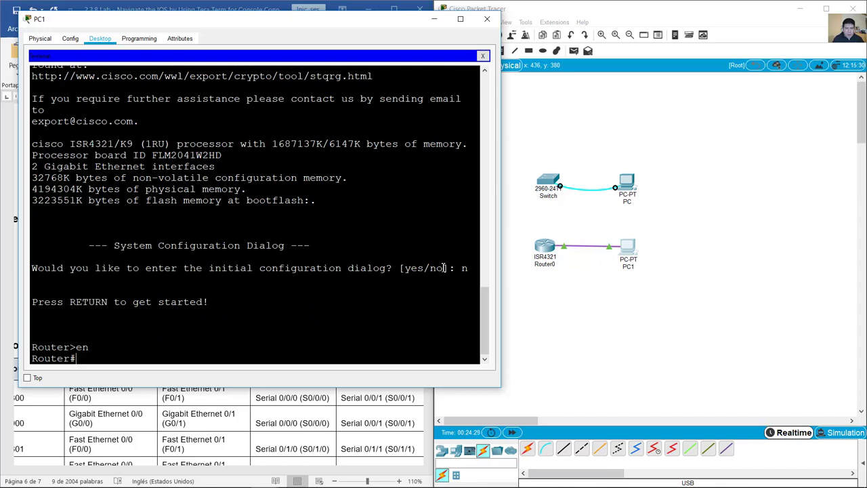
{"action": "type", "text": "show clock"}
{"action": "key", "text": "Return"}
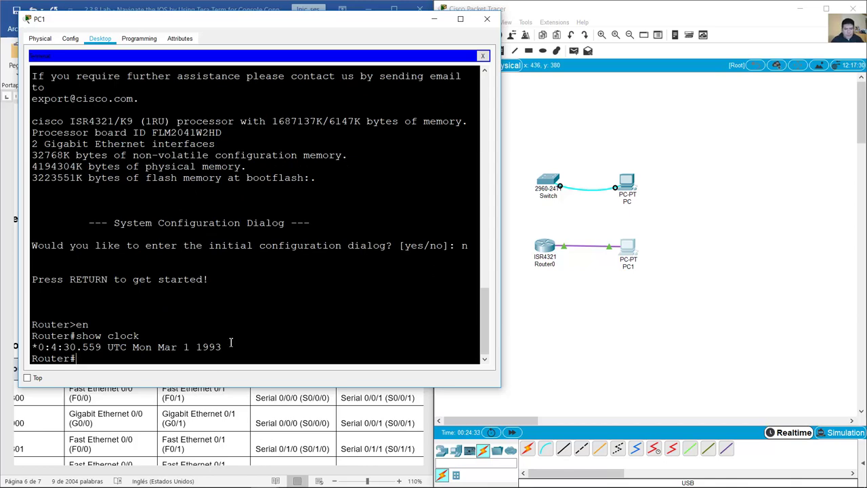
{"action": "left_click_drag", "start_coordinate": [230, 345], "coordinate": [28, 337]}
{"action": "left_click", "coordinate": [191, 330]}
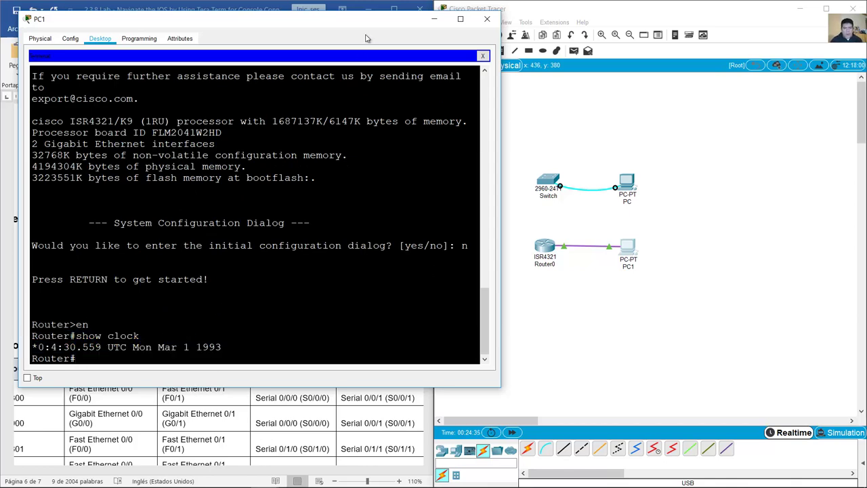
{"action": "left_click", "coordinate": [434, 19]}
{"action": "left_click", "coordinate": [57, 229]}
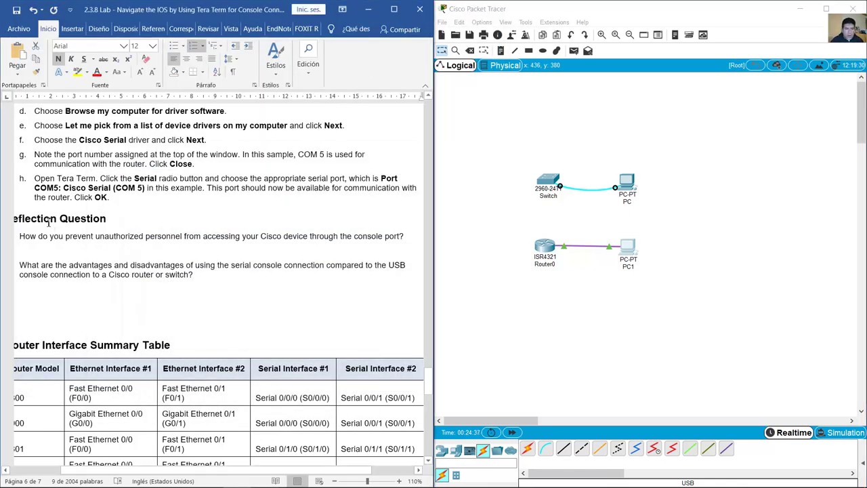
{"action": "left_click_drag", "start_coordinate": [24, 237], "coordinate": [407, 240]}
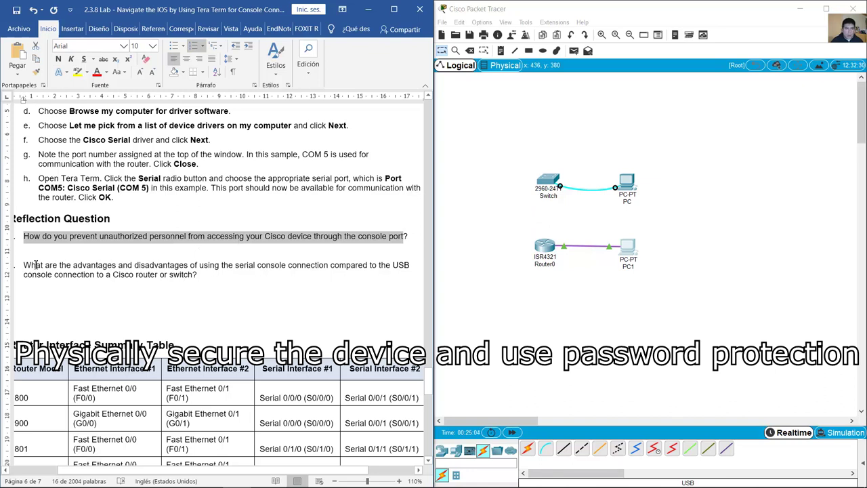
{"action": "left_click_drag", "start_coordinate": [42, 265], "coordinate": [208, 274]}
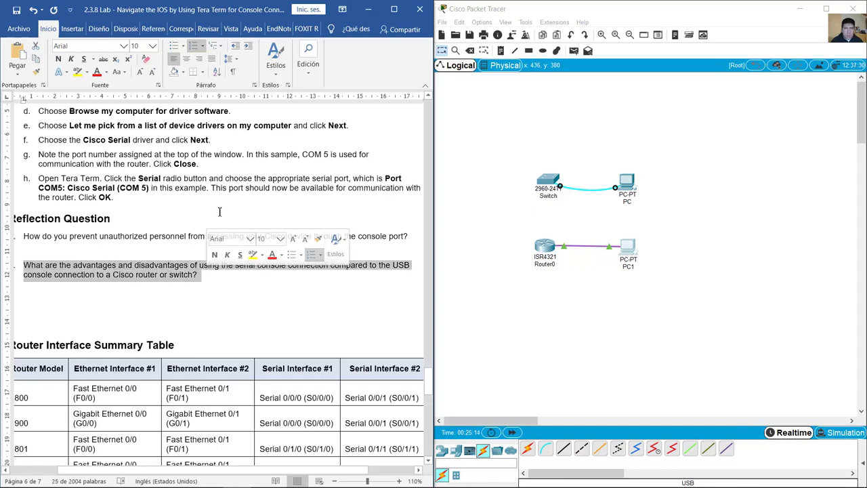